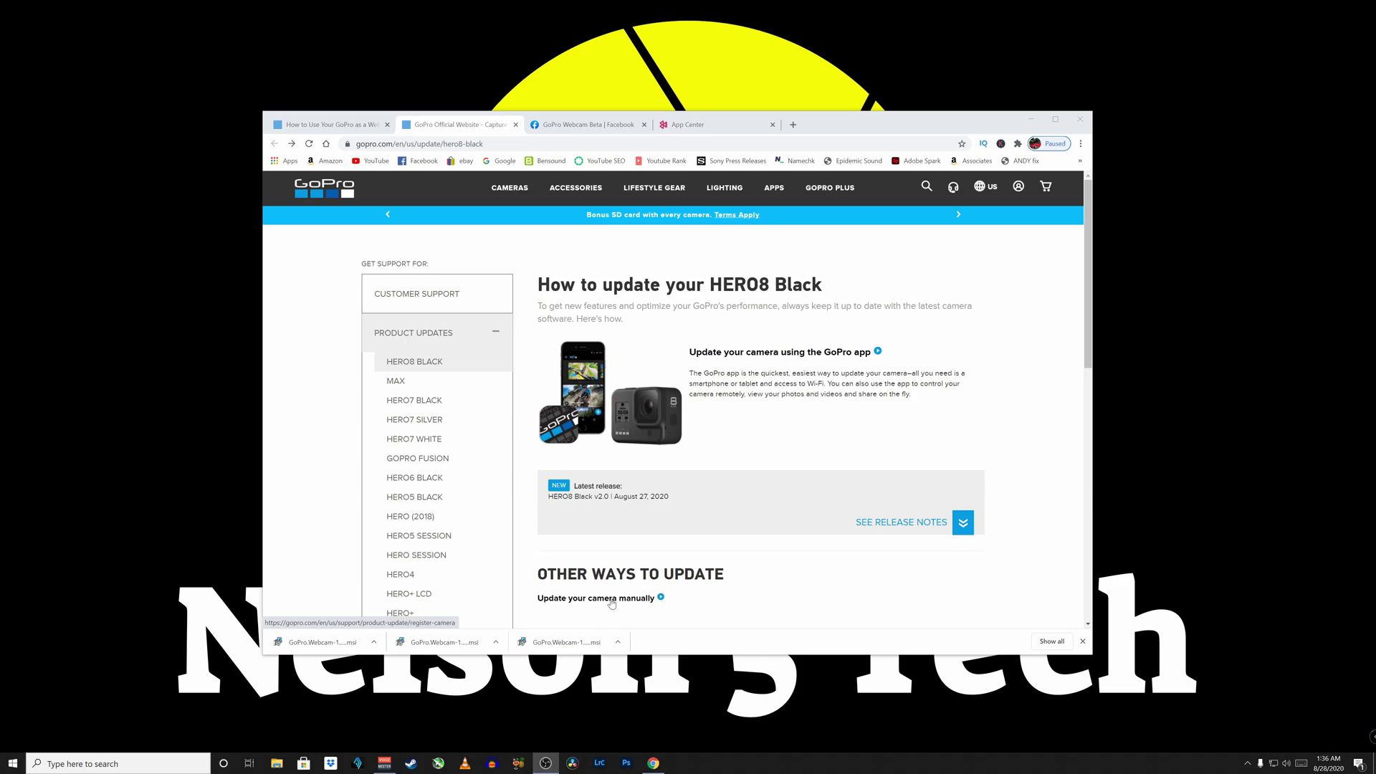
# Request the manual HERO8 Black update, opting out of the newsletter and accepting the terms of use.
pyautogui.click(611, 602)
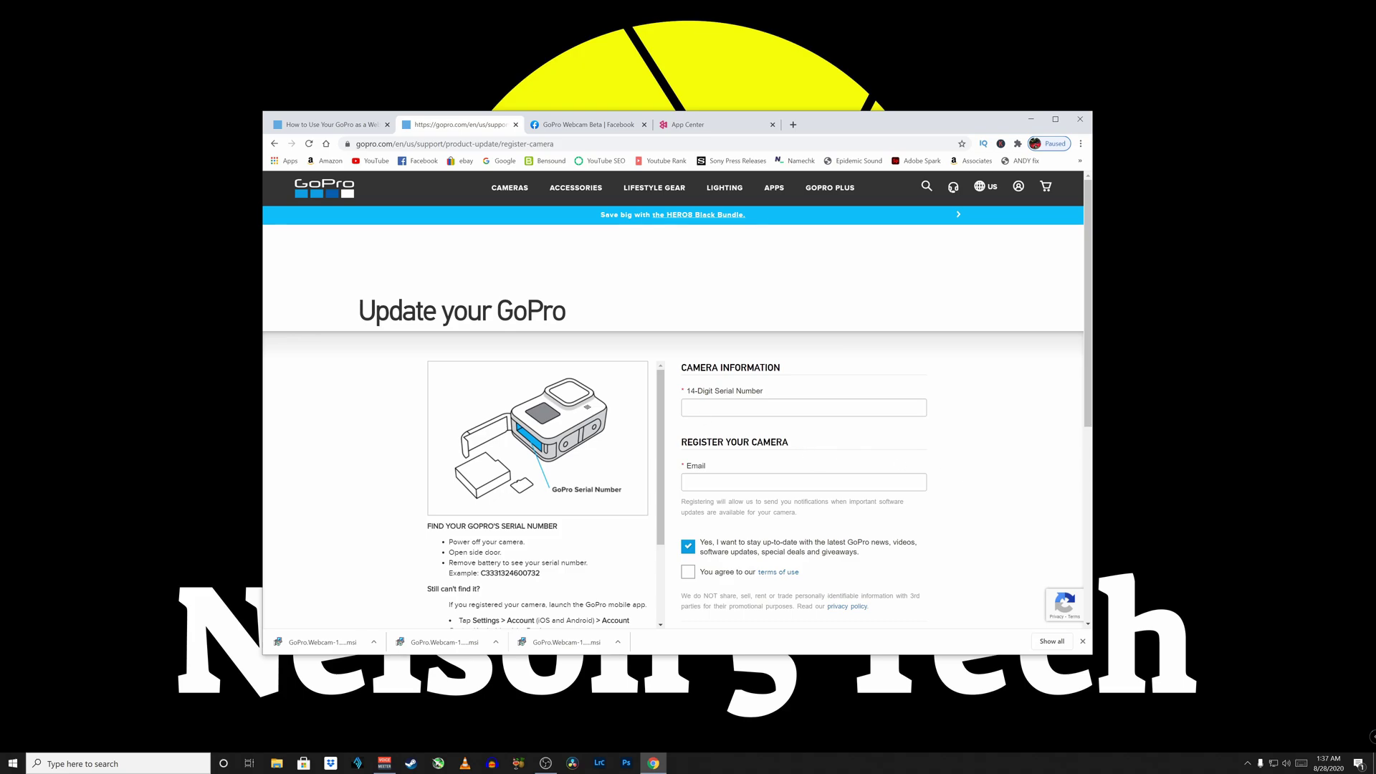
pyautogui.click(688, 546)
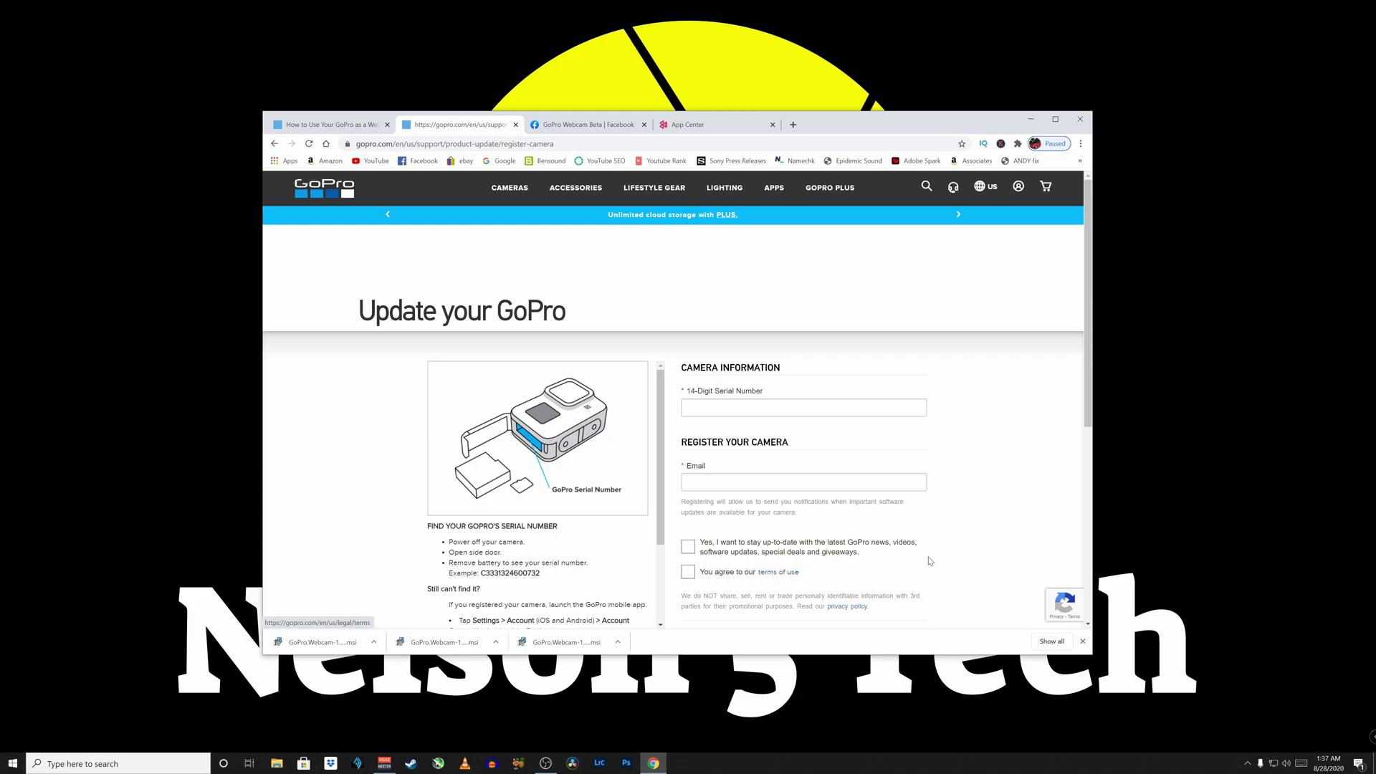
pyautogui.press('Tab')
pyautogui.press('space')
pyautogui.scroll(-4, 960, 509)
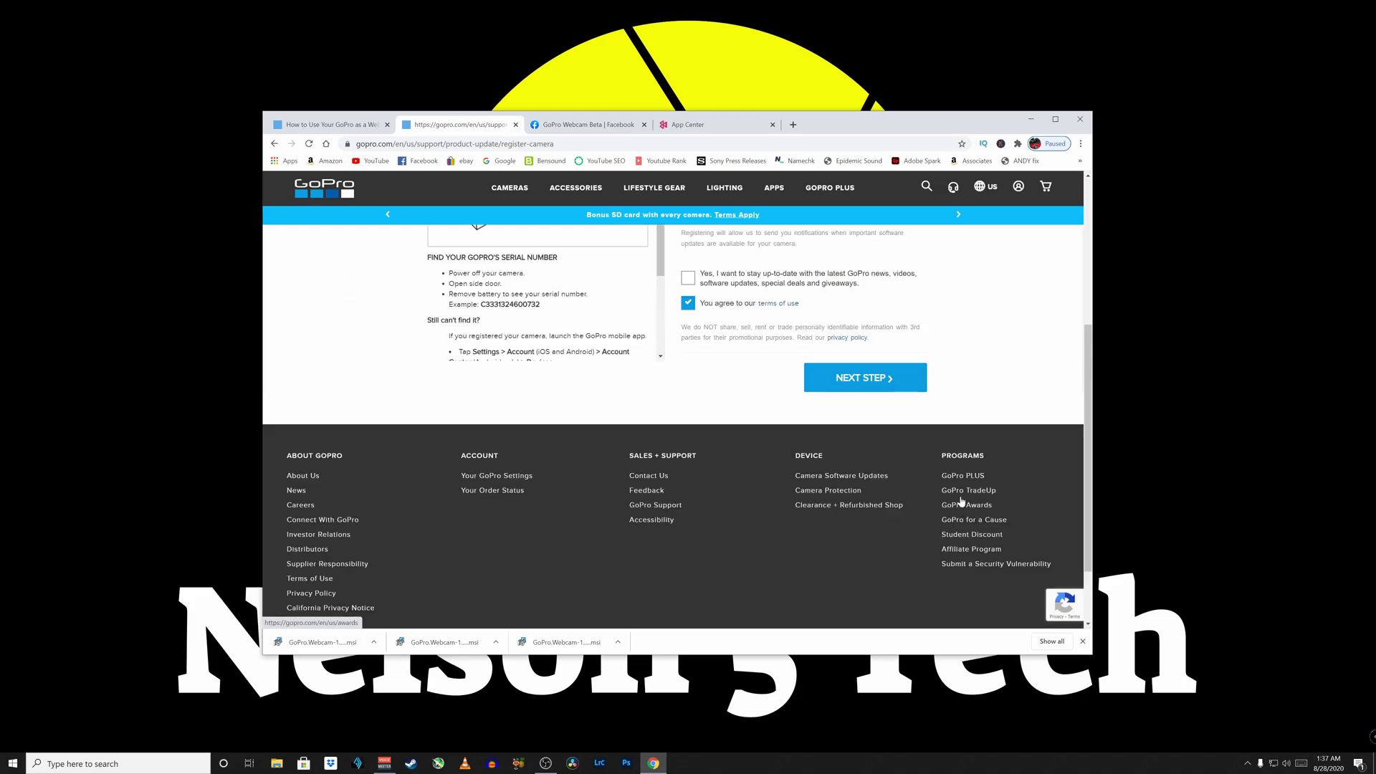
pyautogui.click(853, 378)
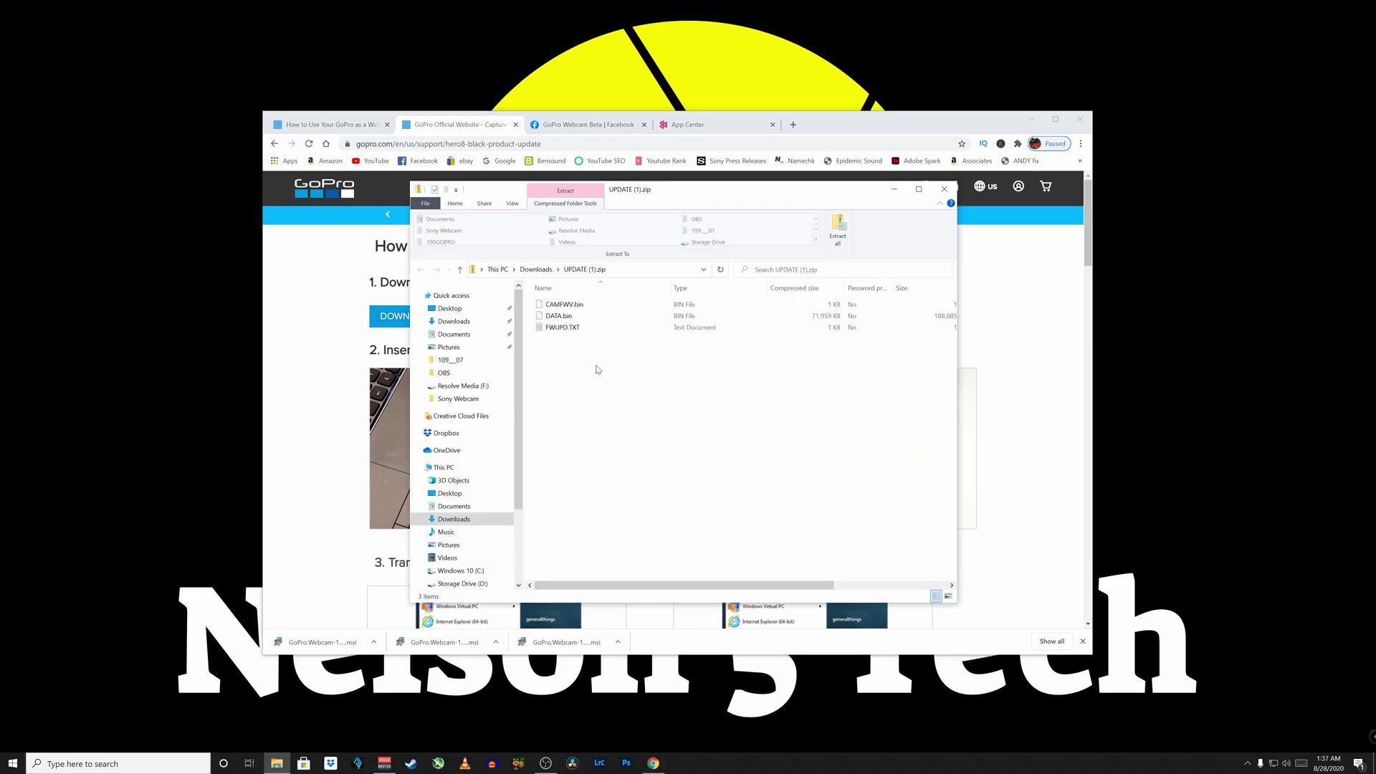
# Extract UPDATE (1).zip with Extract All into an UPDATE (1) folder in Downloads.
pyautogui.click(536, 269)
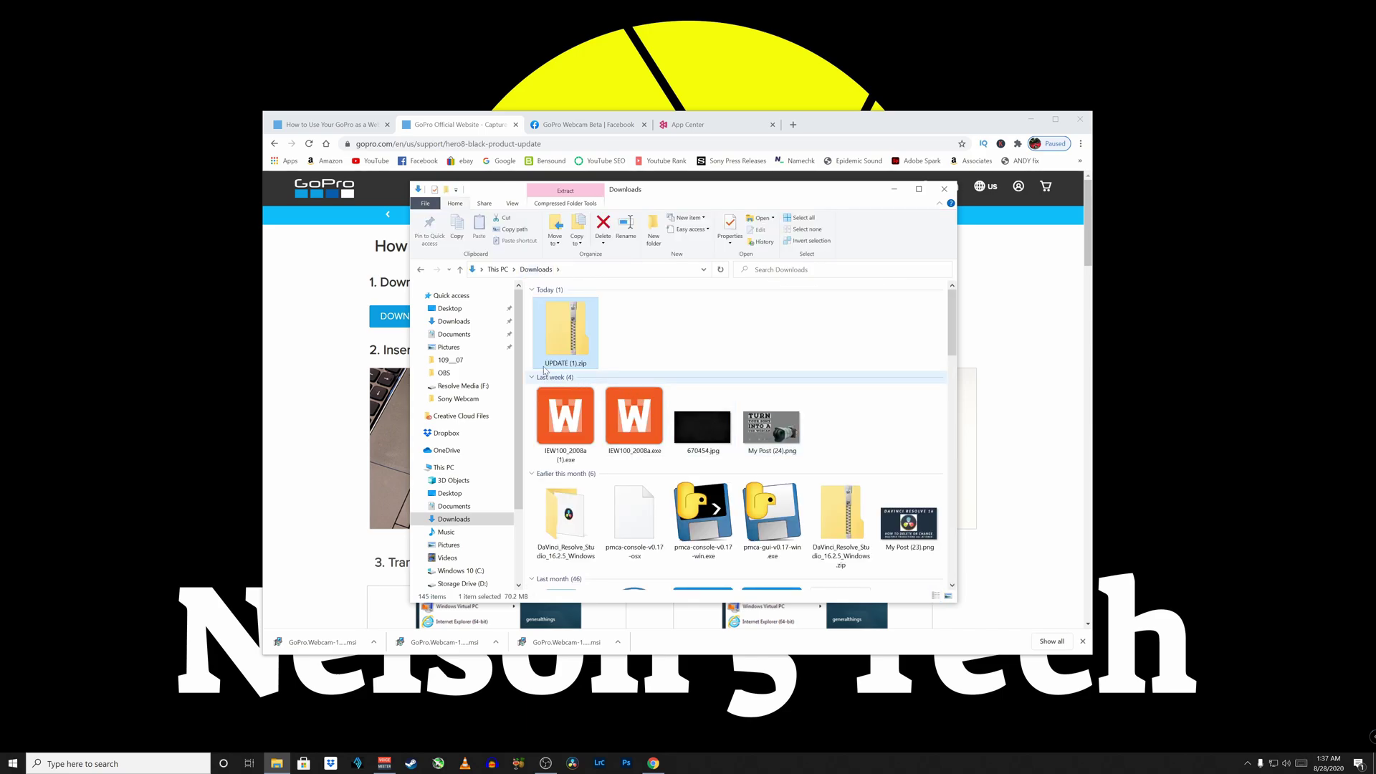
pyautogui.rightClick(566, 333)
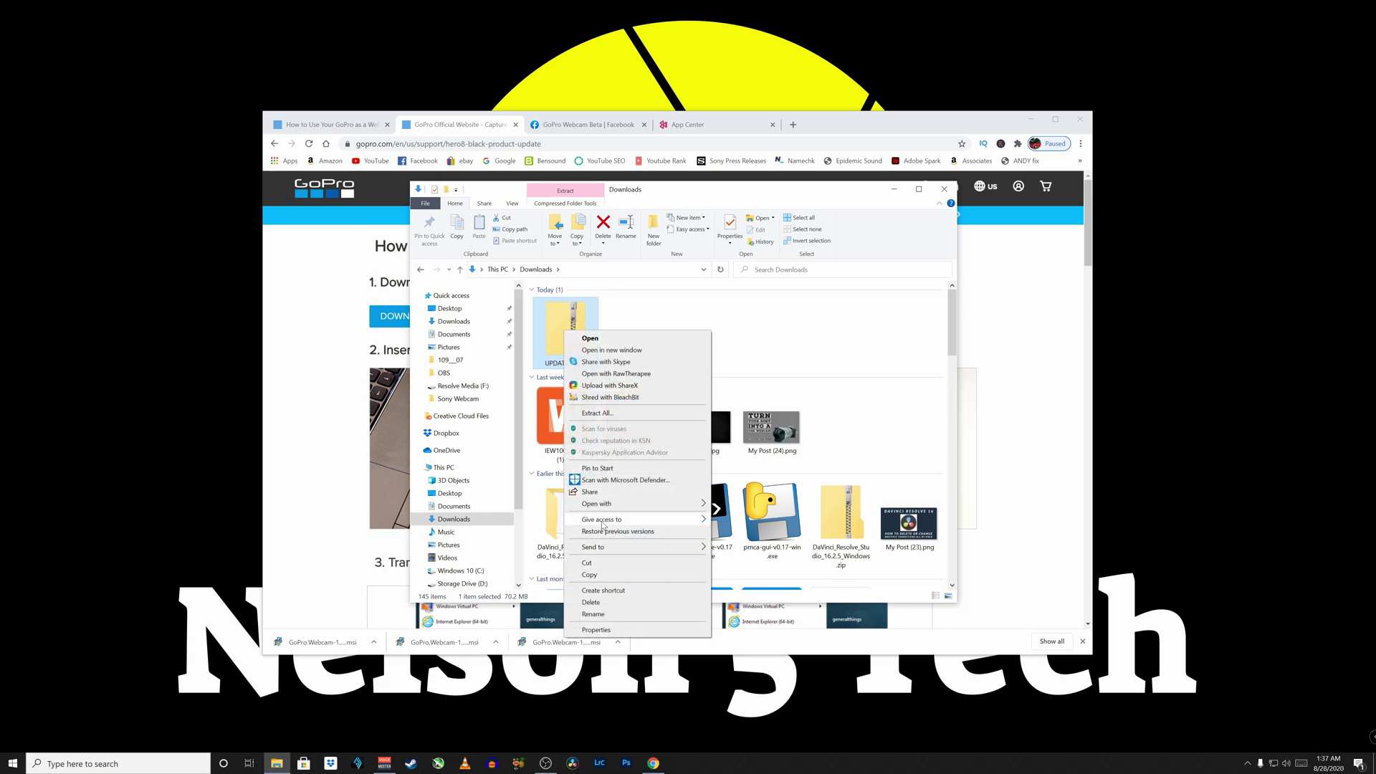
pyautogui.click(599, 413)
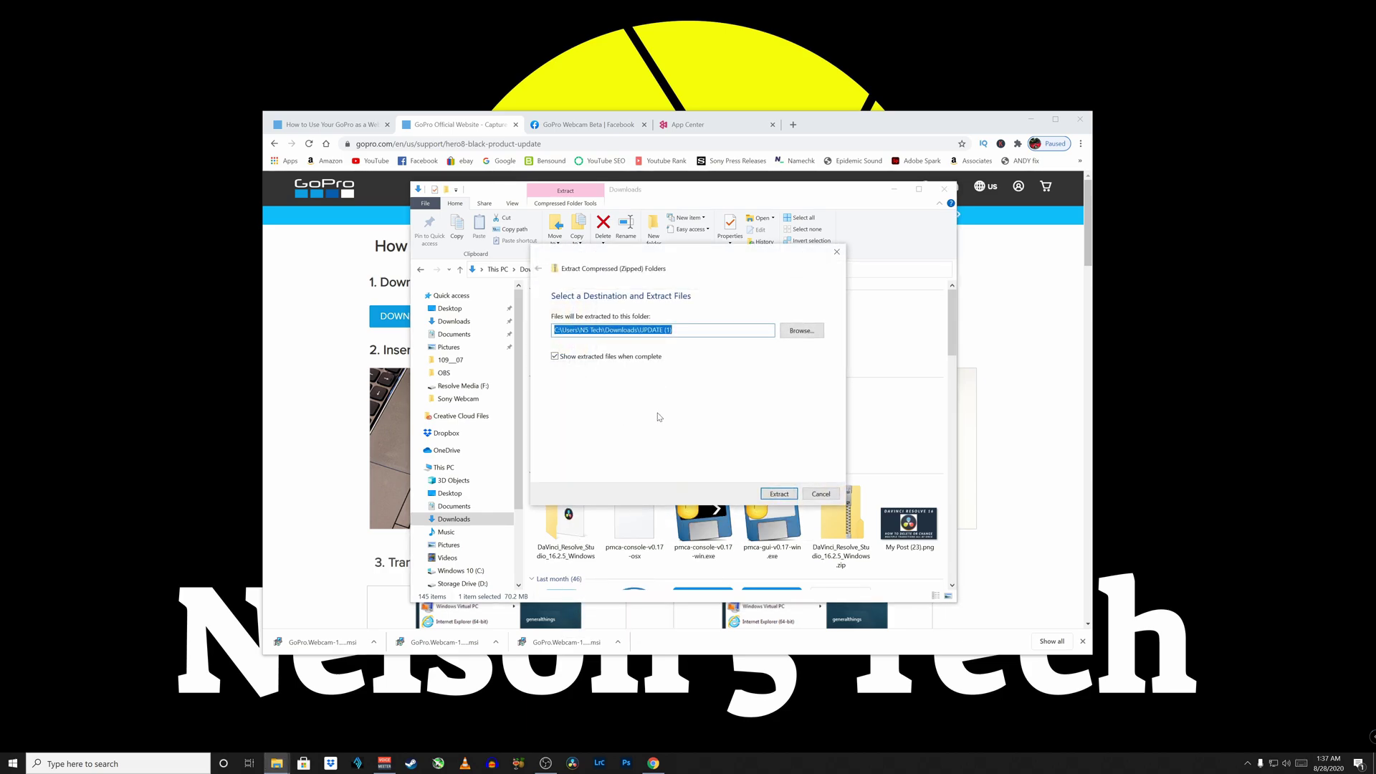
pyautogui.click(784, 496)
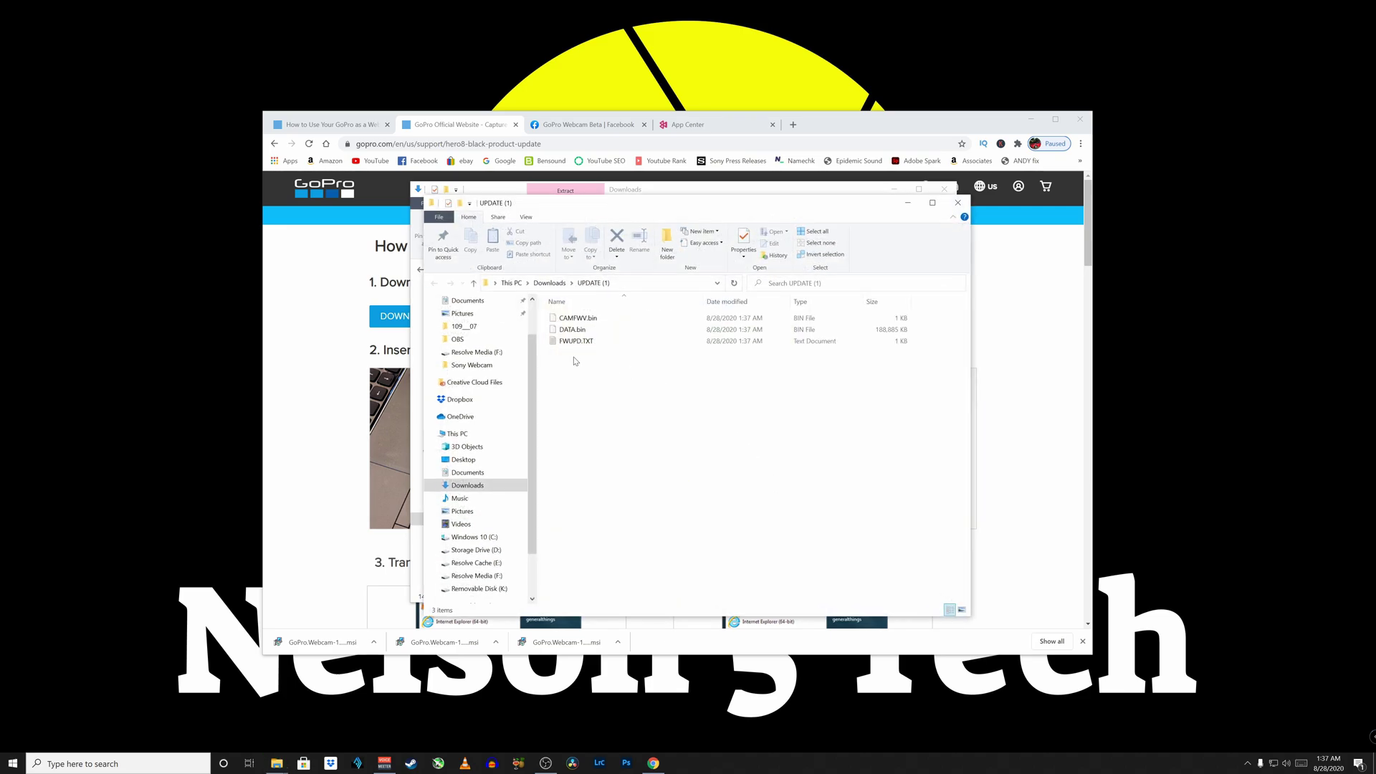
pyautogui.click(549, 283)
pyautogui.click(784, 348)
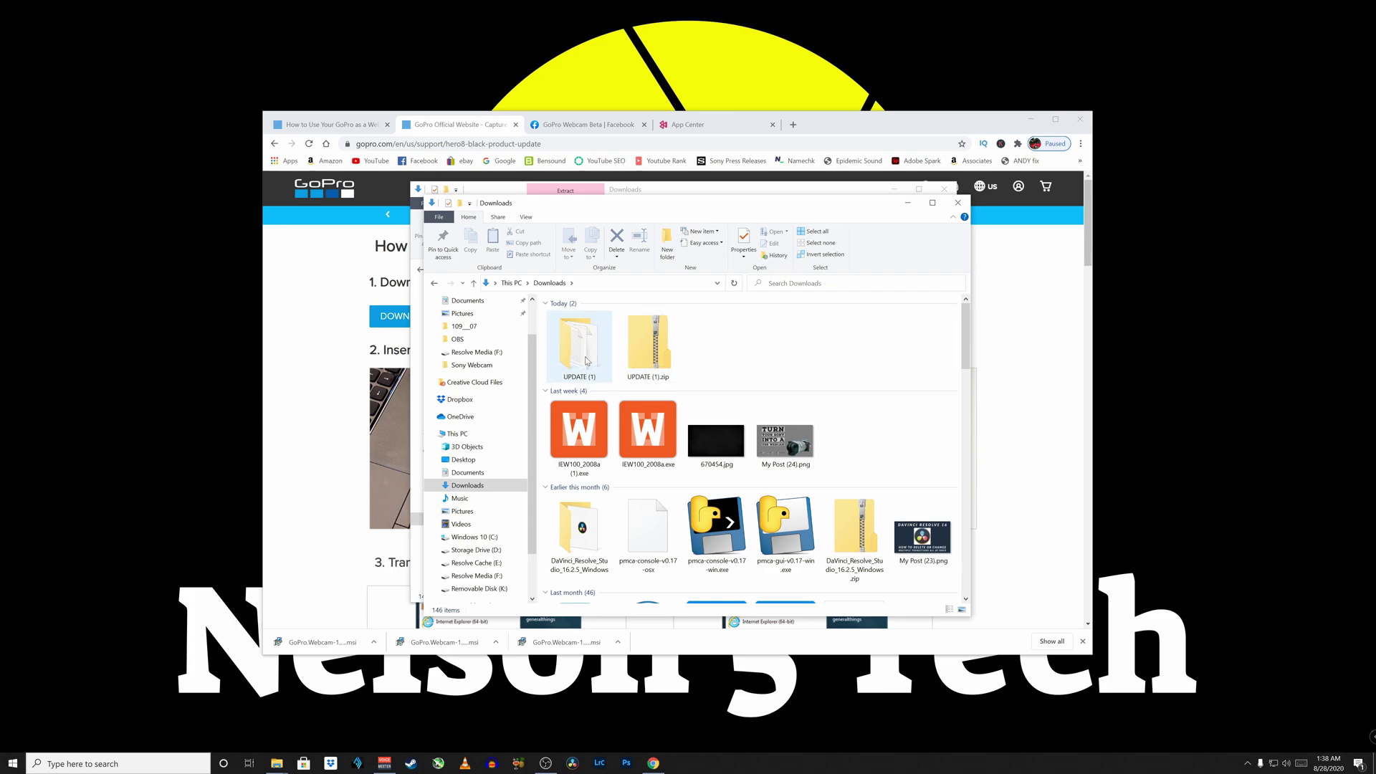
# Send the UPDATE (1) folder to Removable Disk (K:) and close the Downloads window.
pyautogui.rightClick(580, 351)
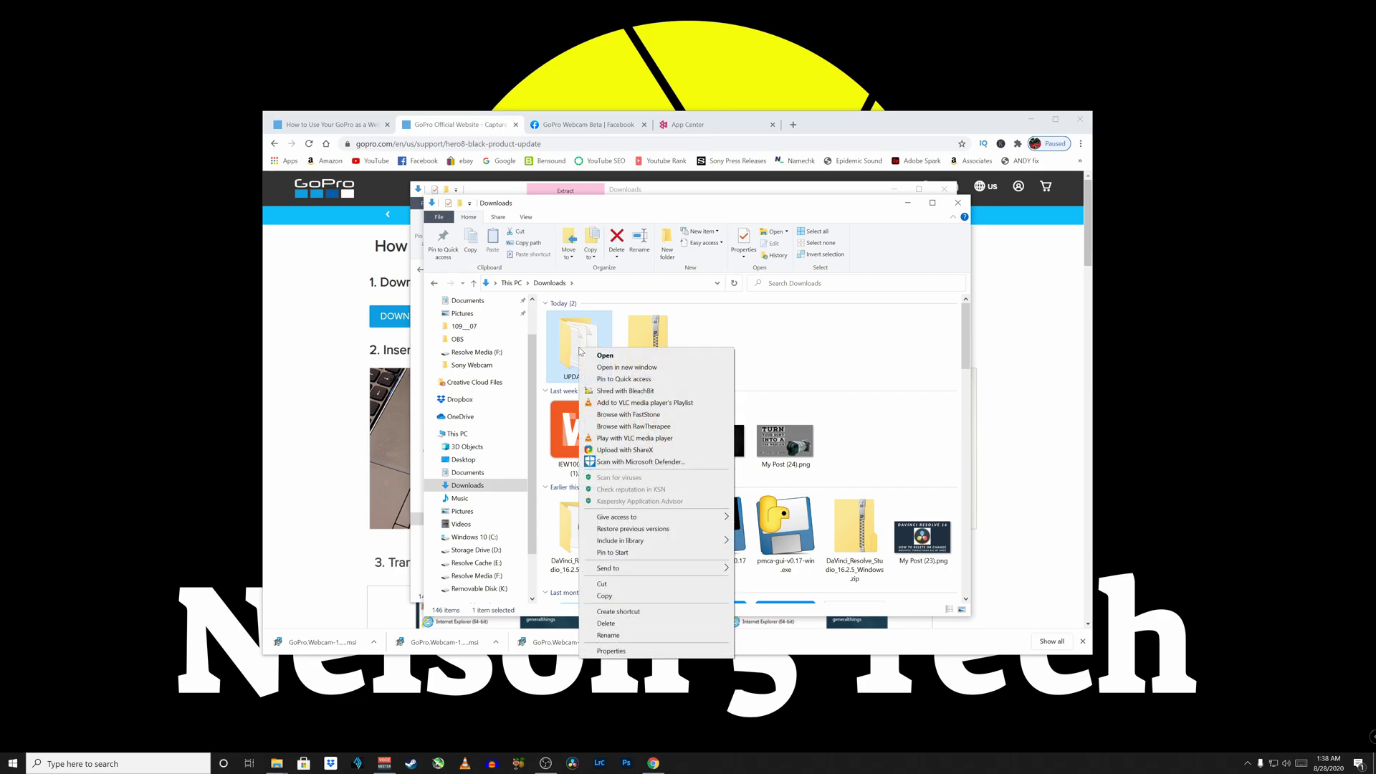
pyautogui.moveTo(641, 568)
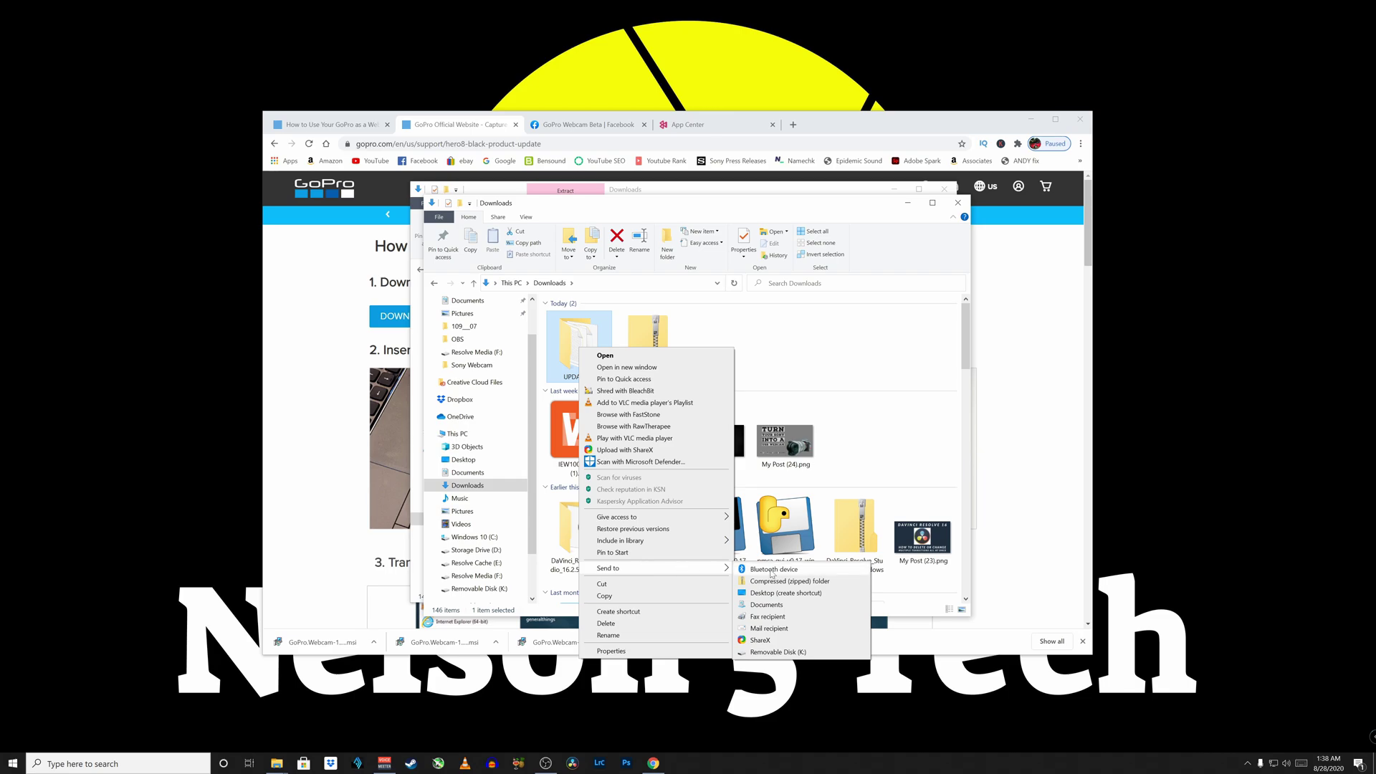
pyautogui.click(779, 652)
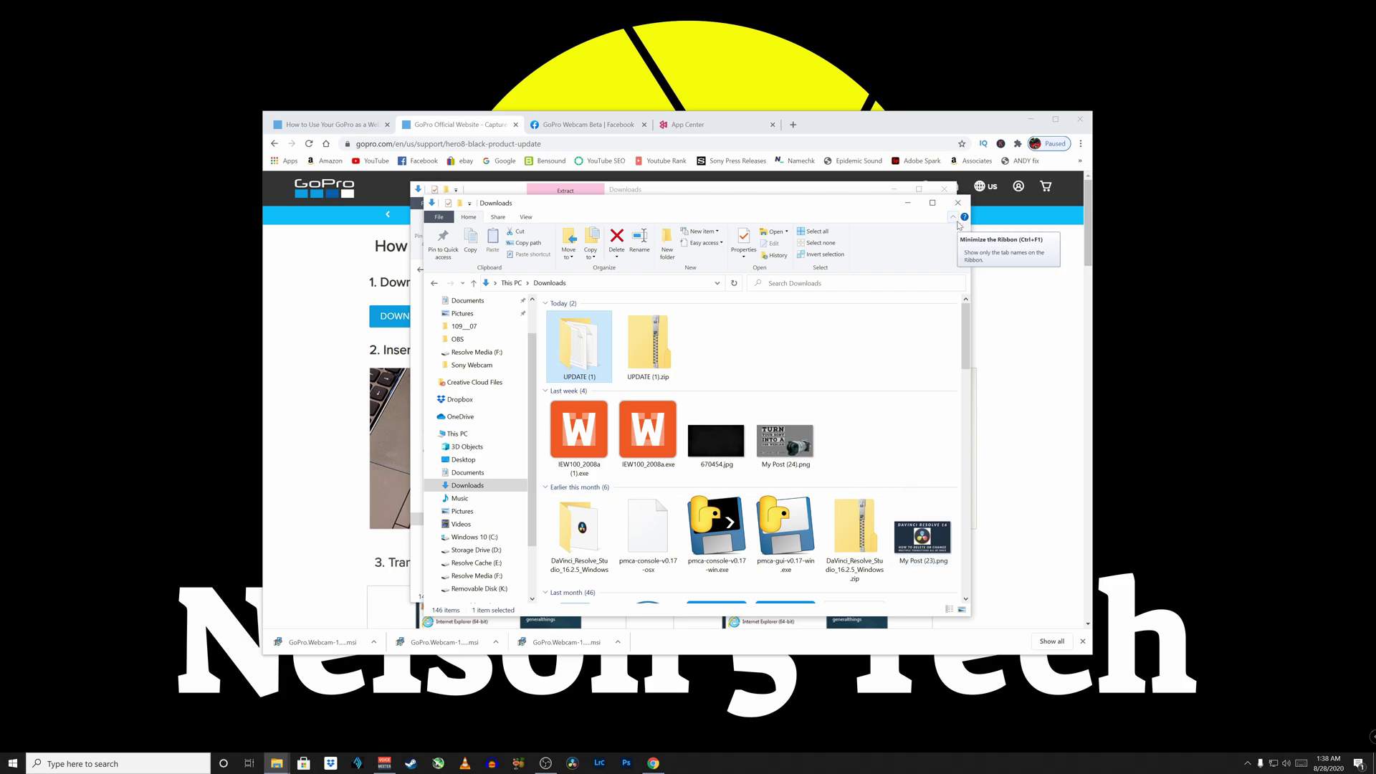
pyautogui.click(958, 202)
# Close the last Explorer window and the GoPro website tab, then switch to the GoPro Webcam Beta Facebook page.
pyautogui.click(945, 188)
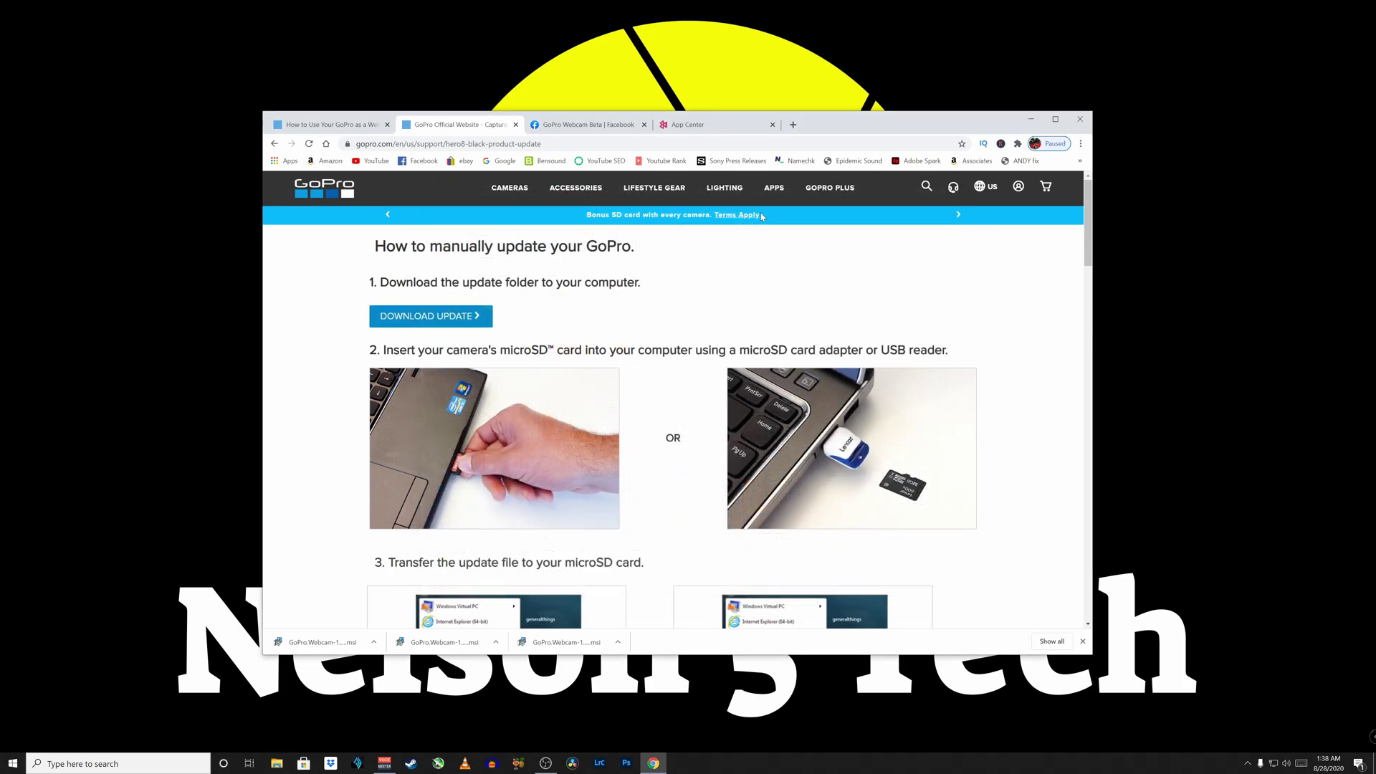
pyautogui.hotkey('ctrl', 'w')
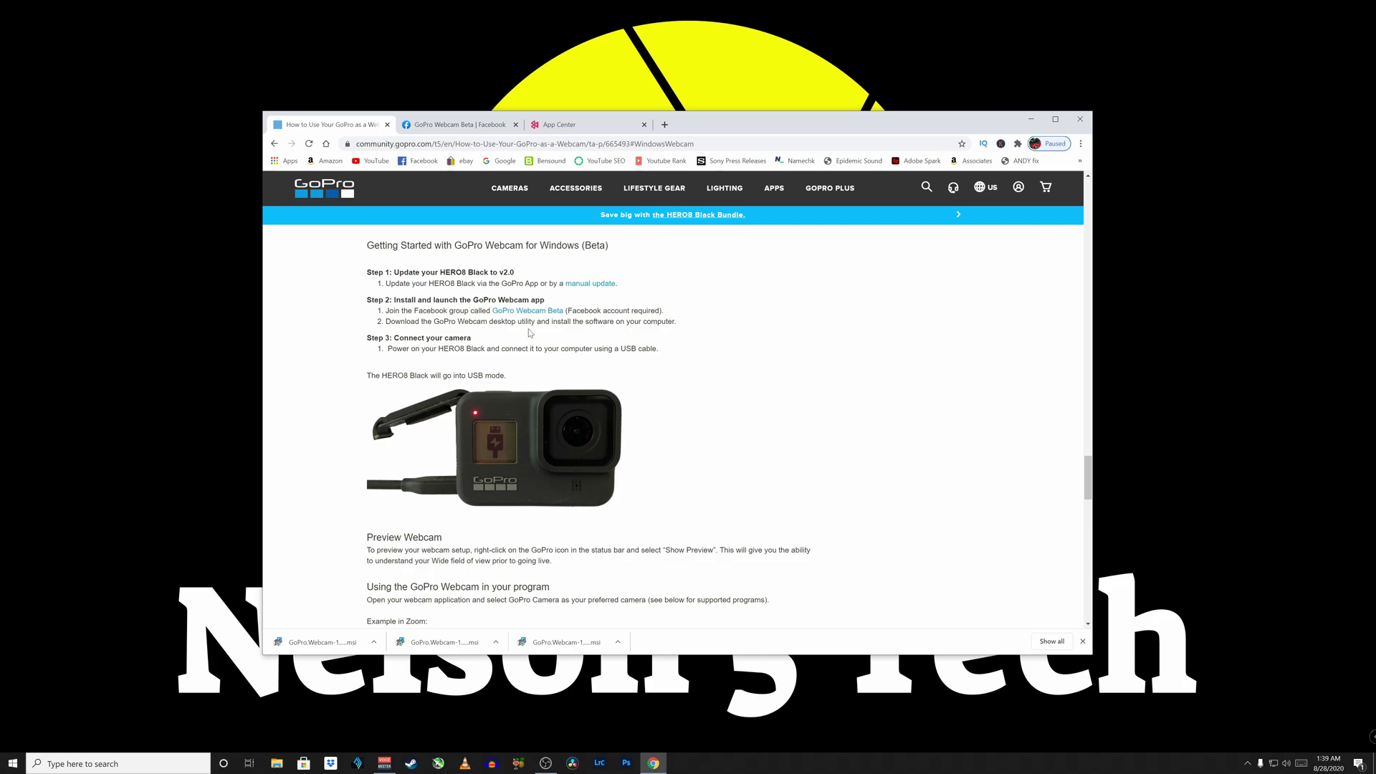
pyautogui.click(452, 126)
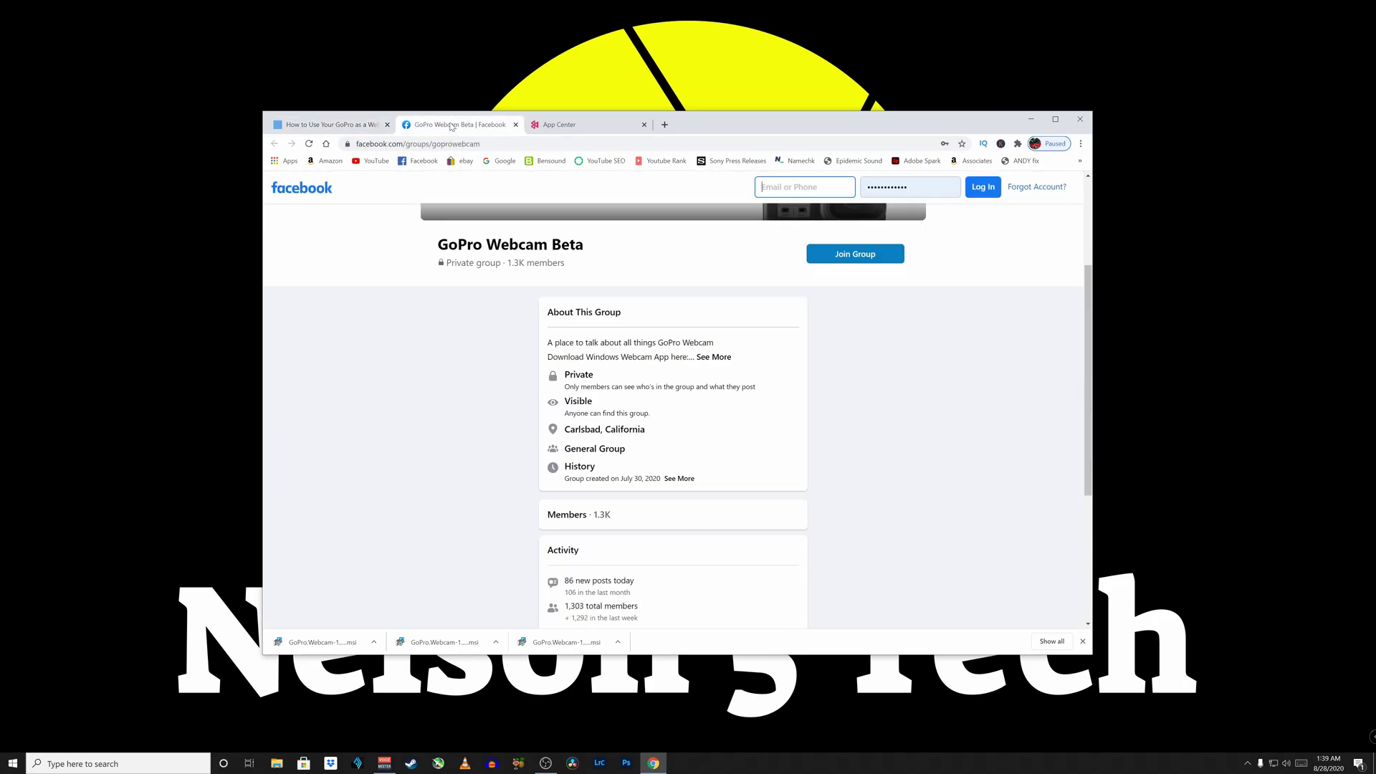
# Download GoPro.Webcam-1.0.0.202.msi from the group's App Center link and show it in Downloads.
pyautogui.click(714, 357)
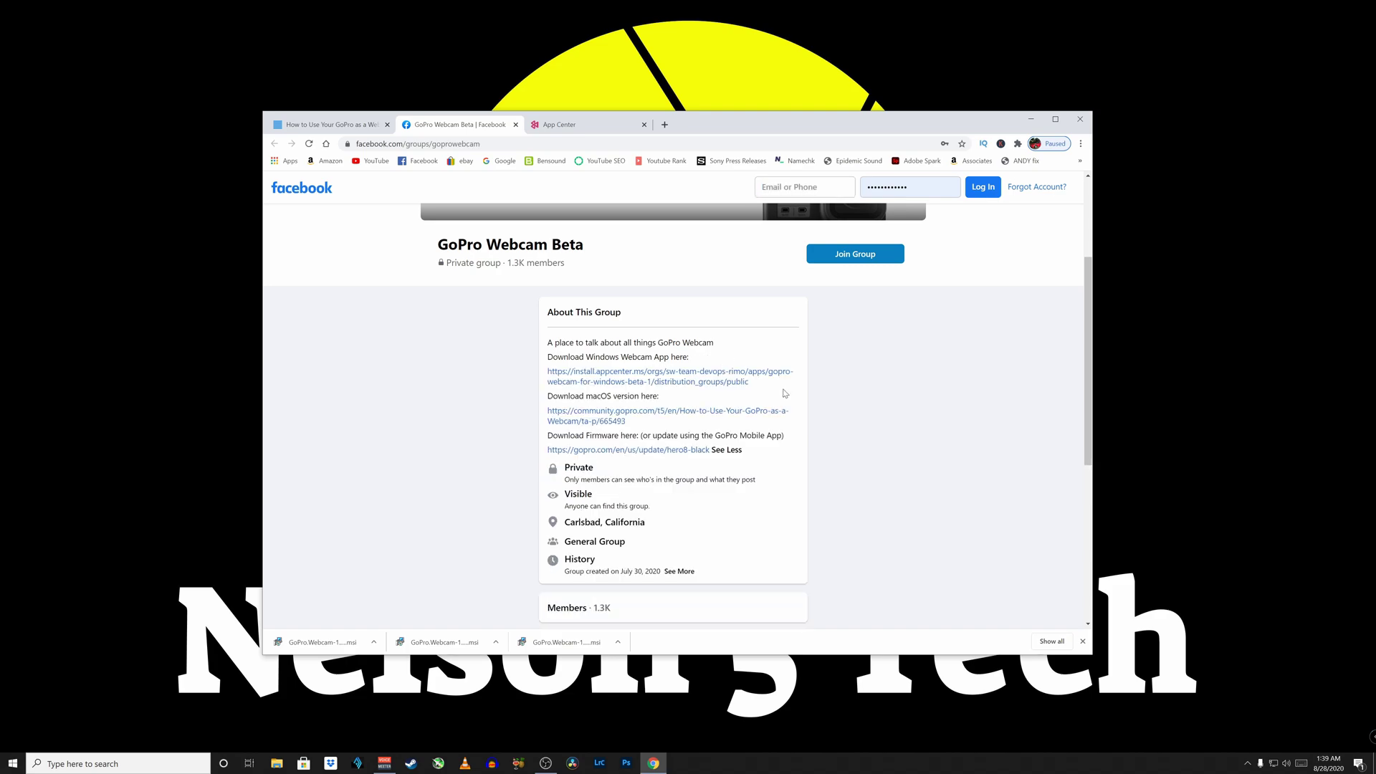
pyautogui.click(601, 381)
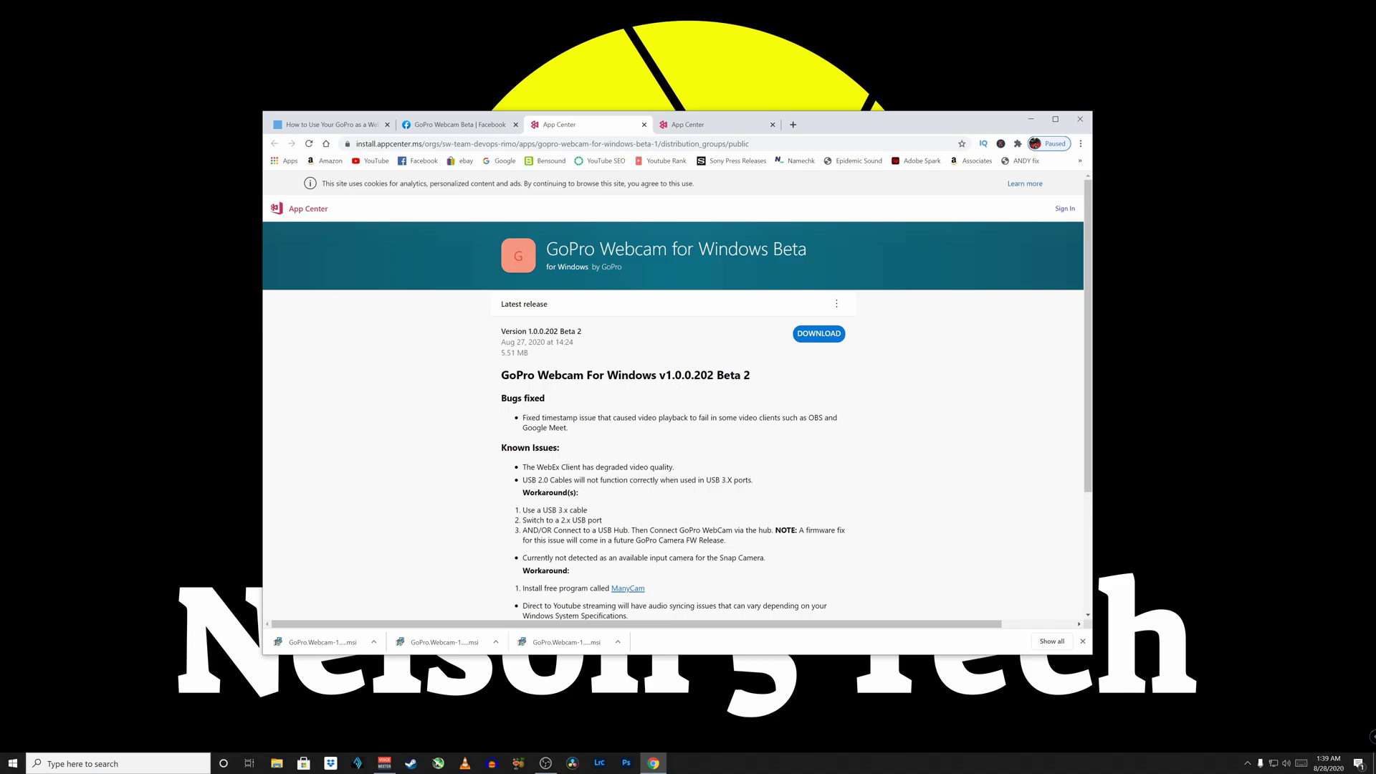
pyautogui.click(818, 333)
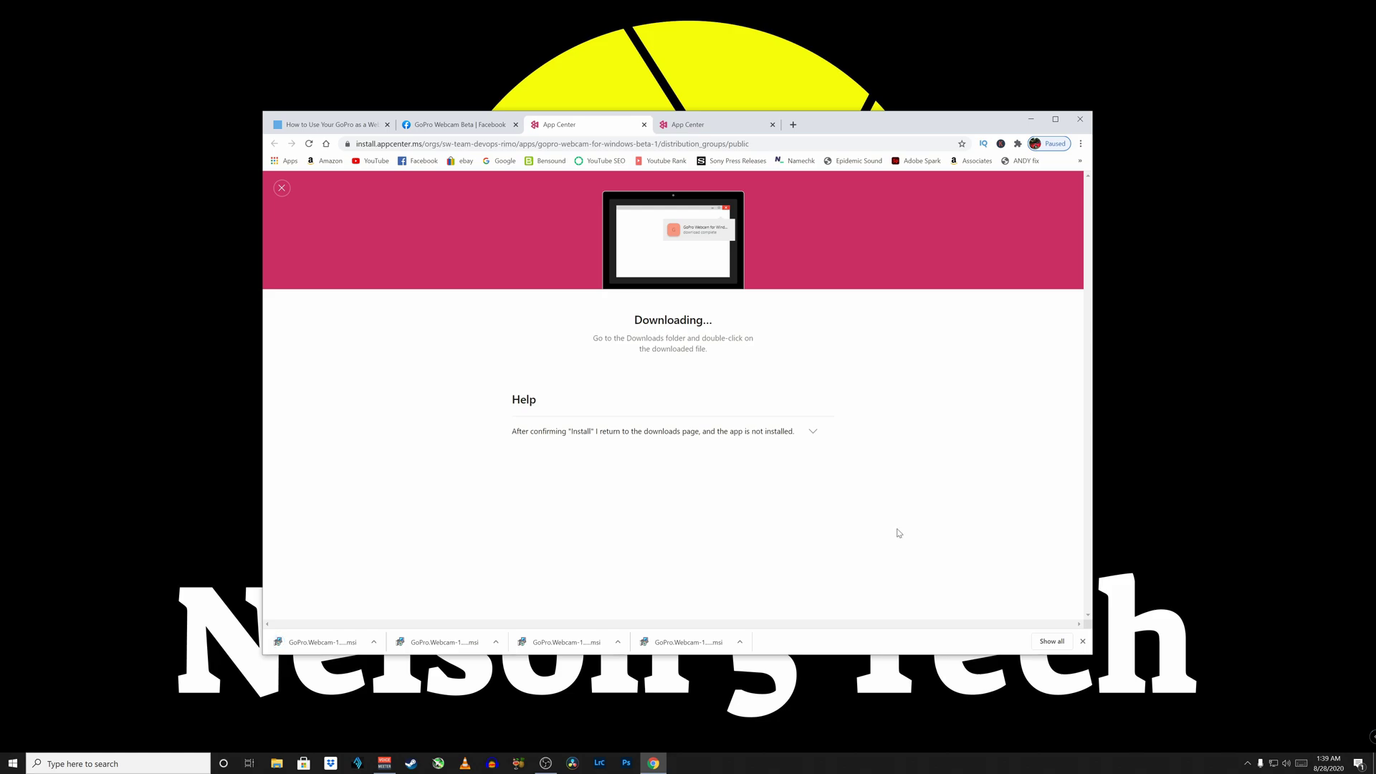
pyautogui.click(374, 643)
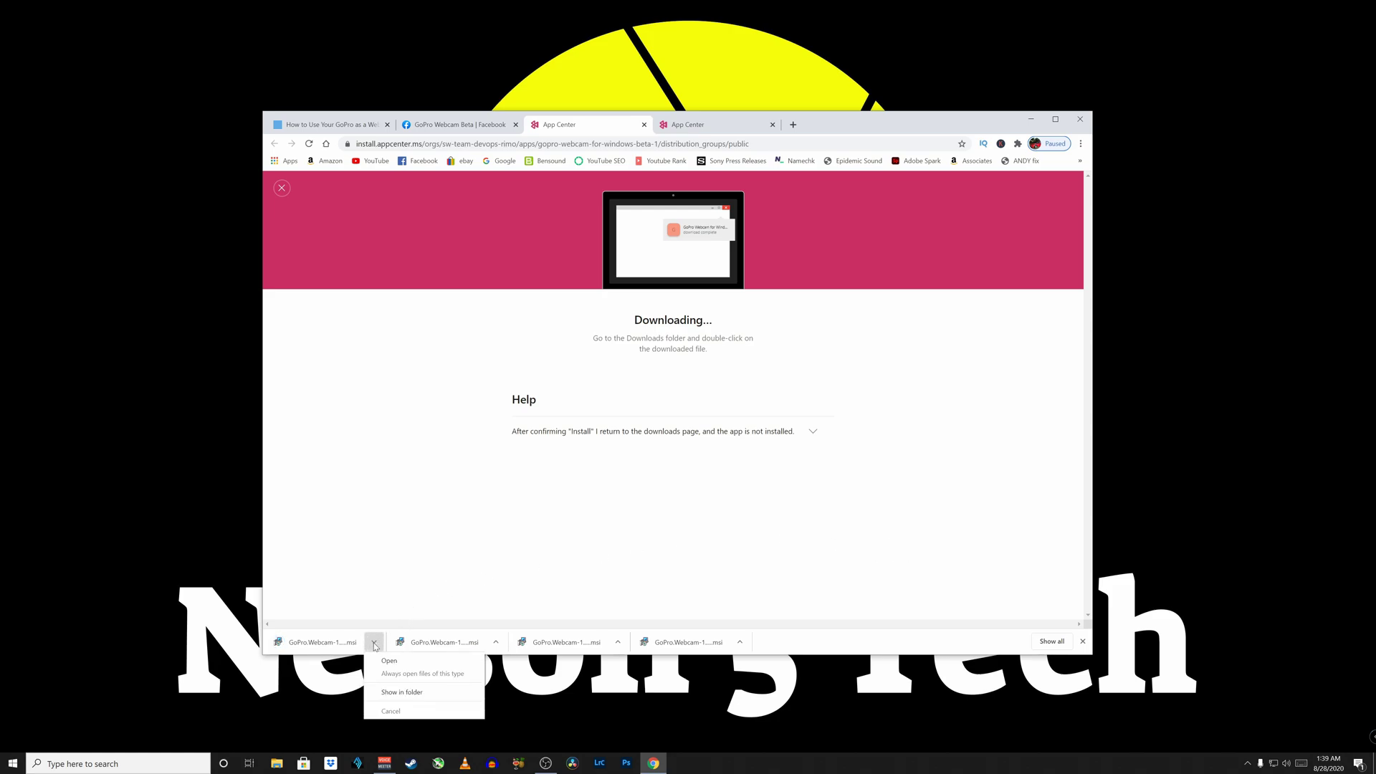
pyautogui.click(401, 693)
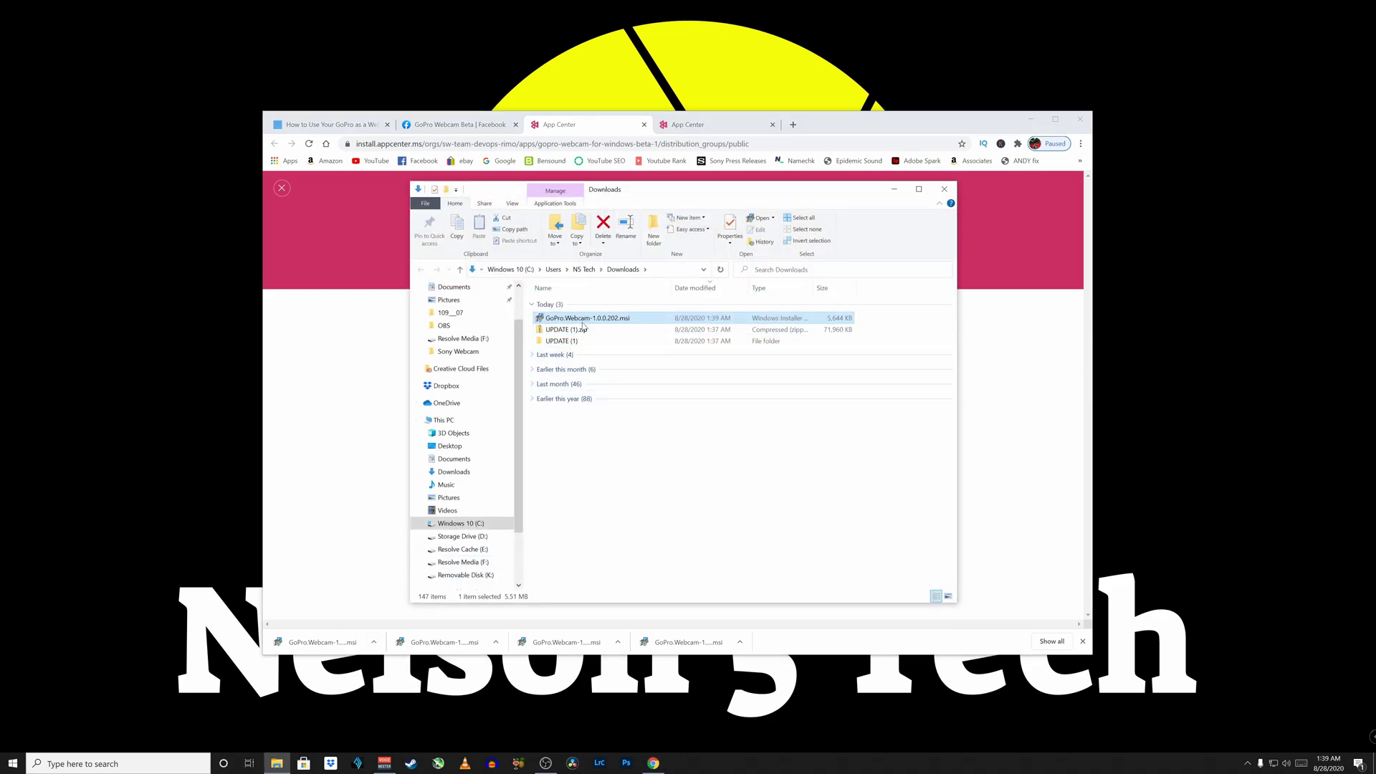
# Run GoPro.Webcam-1.0.0.202.msi, accept the licence, install, and dismiss the device notice.
pyautogui.doubleClick(582, 320)
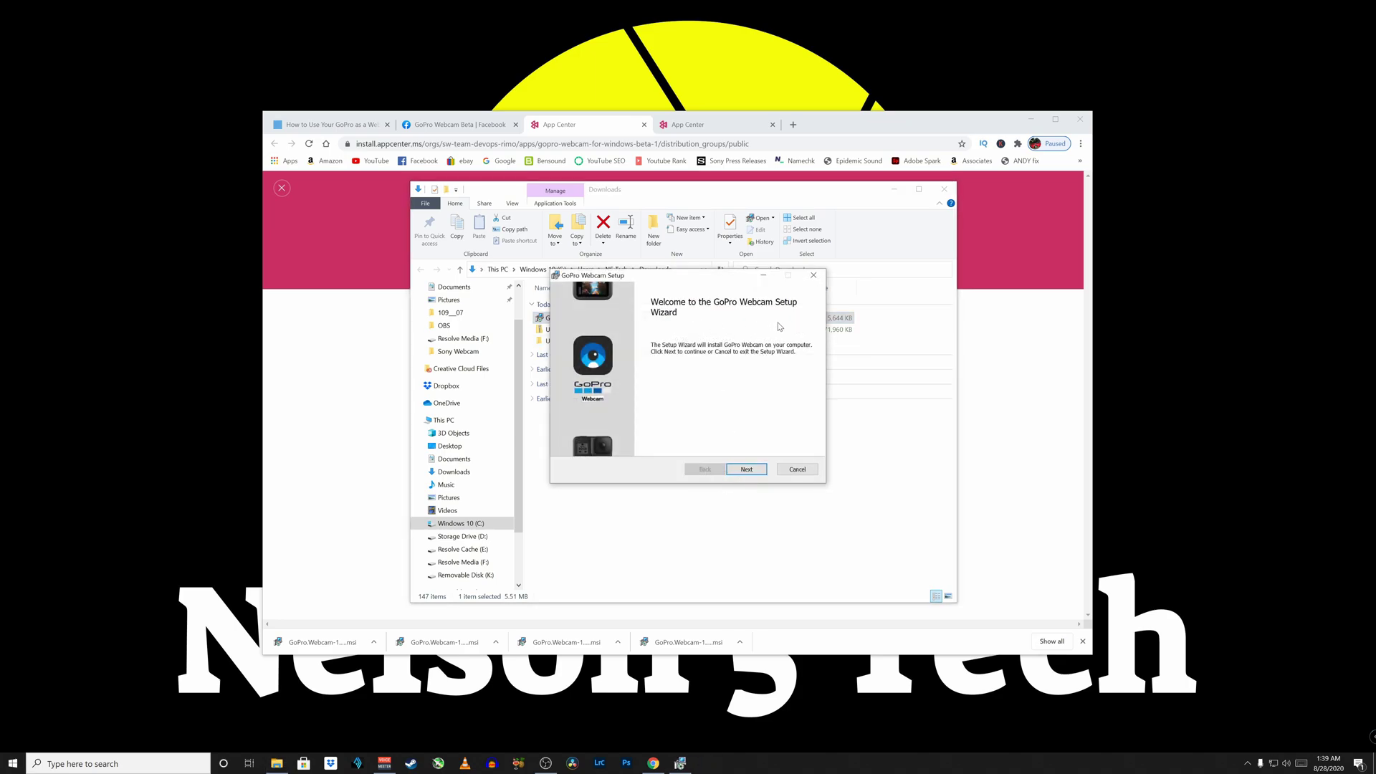
pyautogui.click(746, 472)
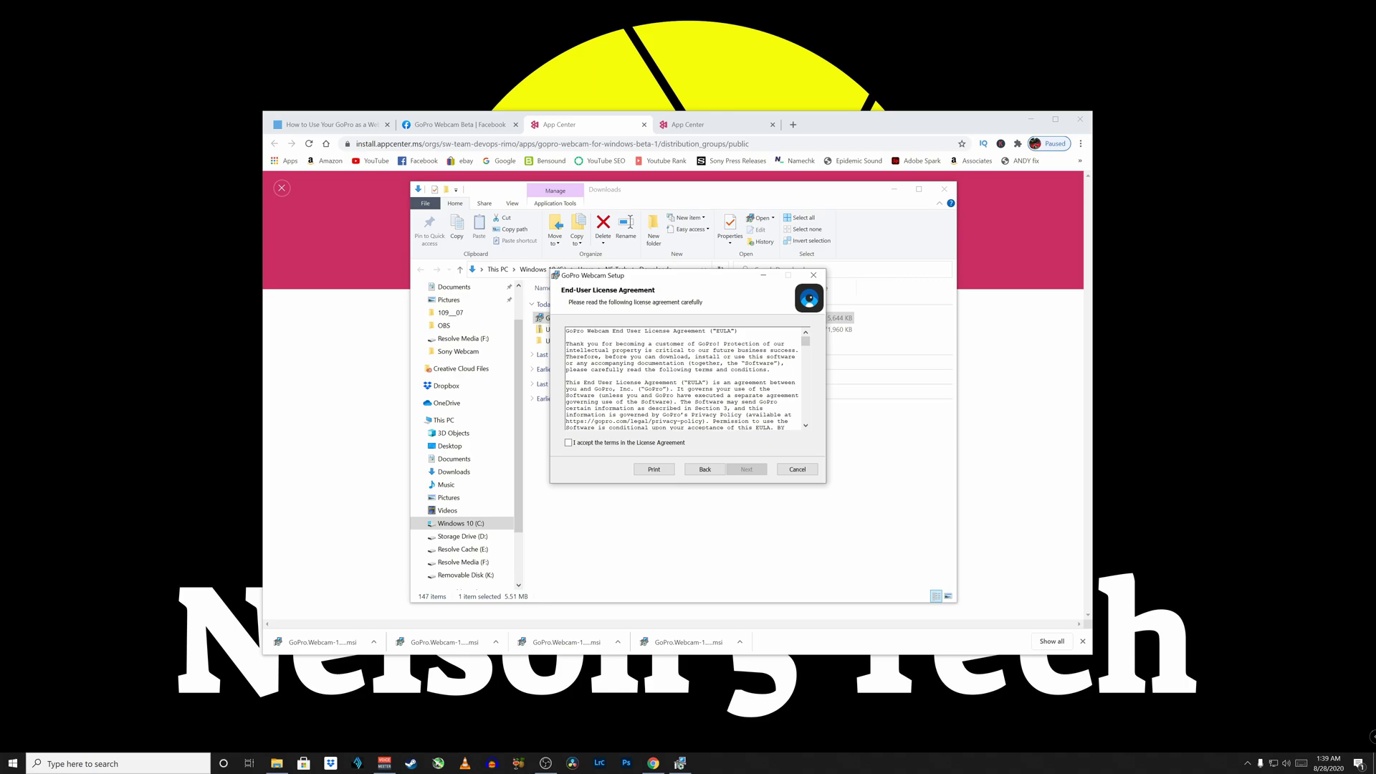
pyautogui.click(569, 443)
pyautogui.click(759, 472)
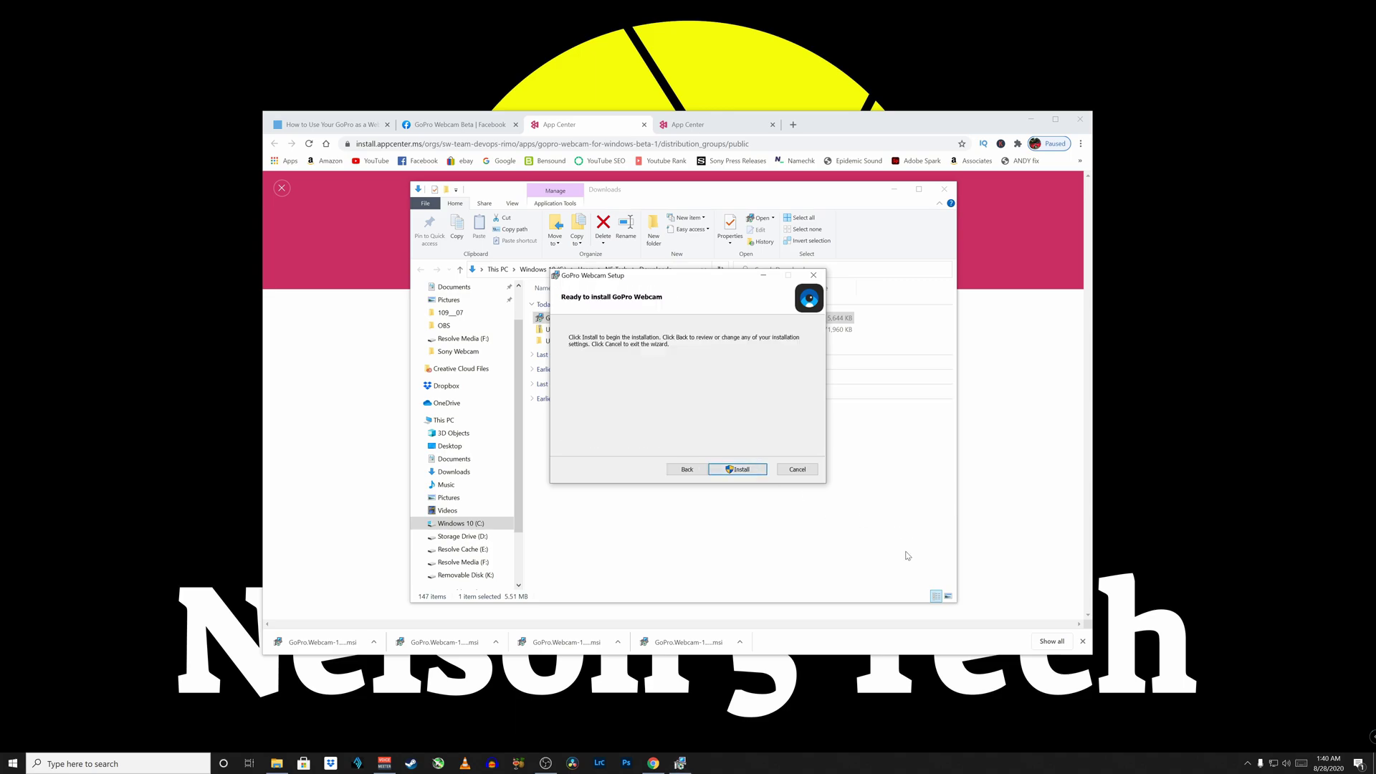
pyautogui.click(741, 469)
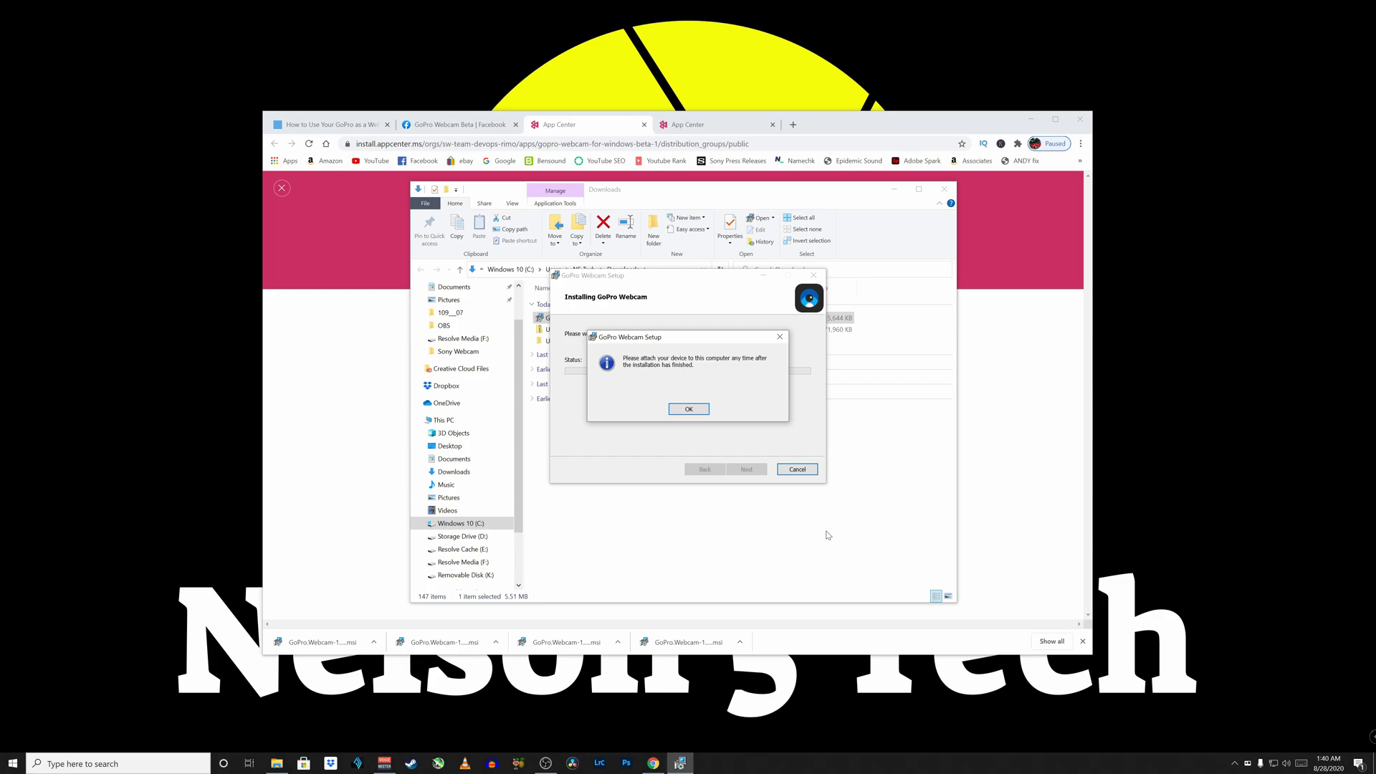
pyautogui.click(689, 409)
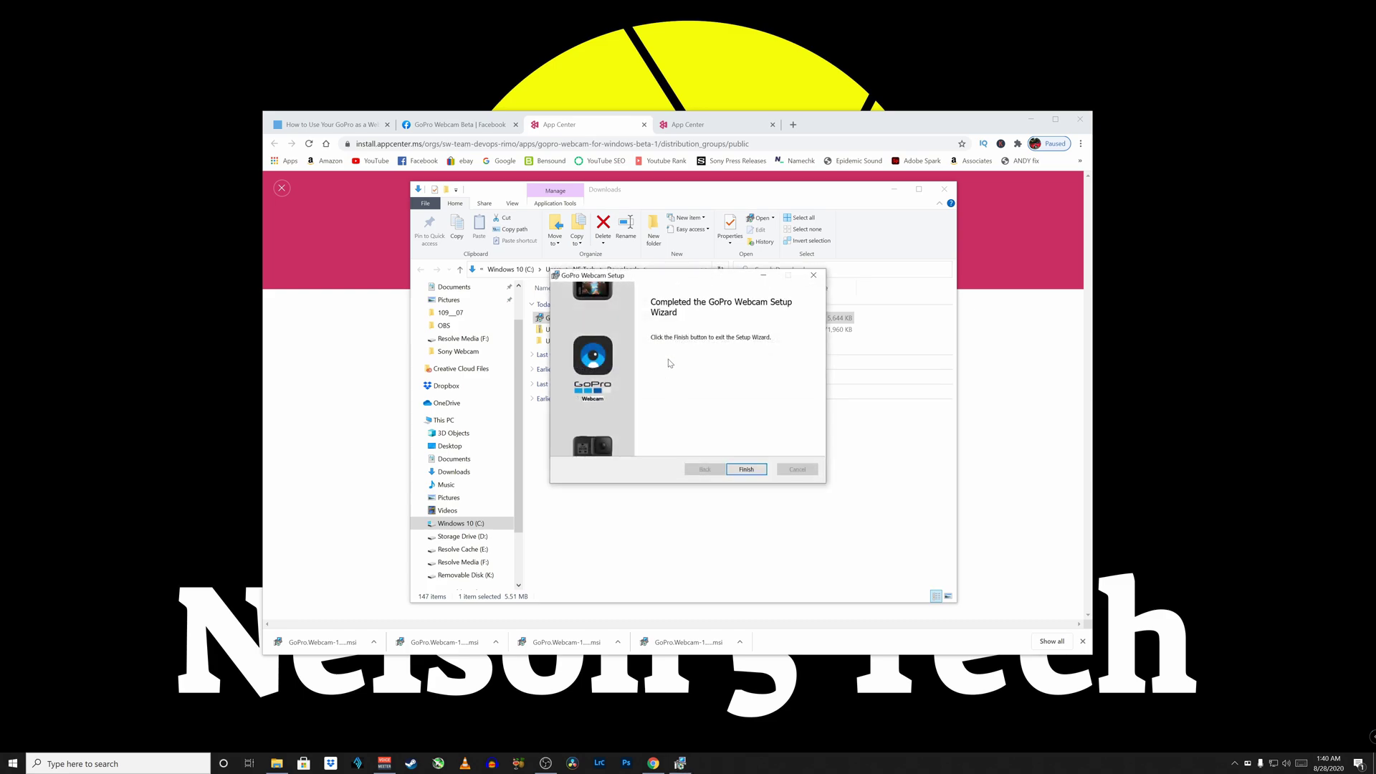
pyautogui.click(759, 468)
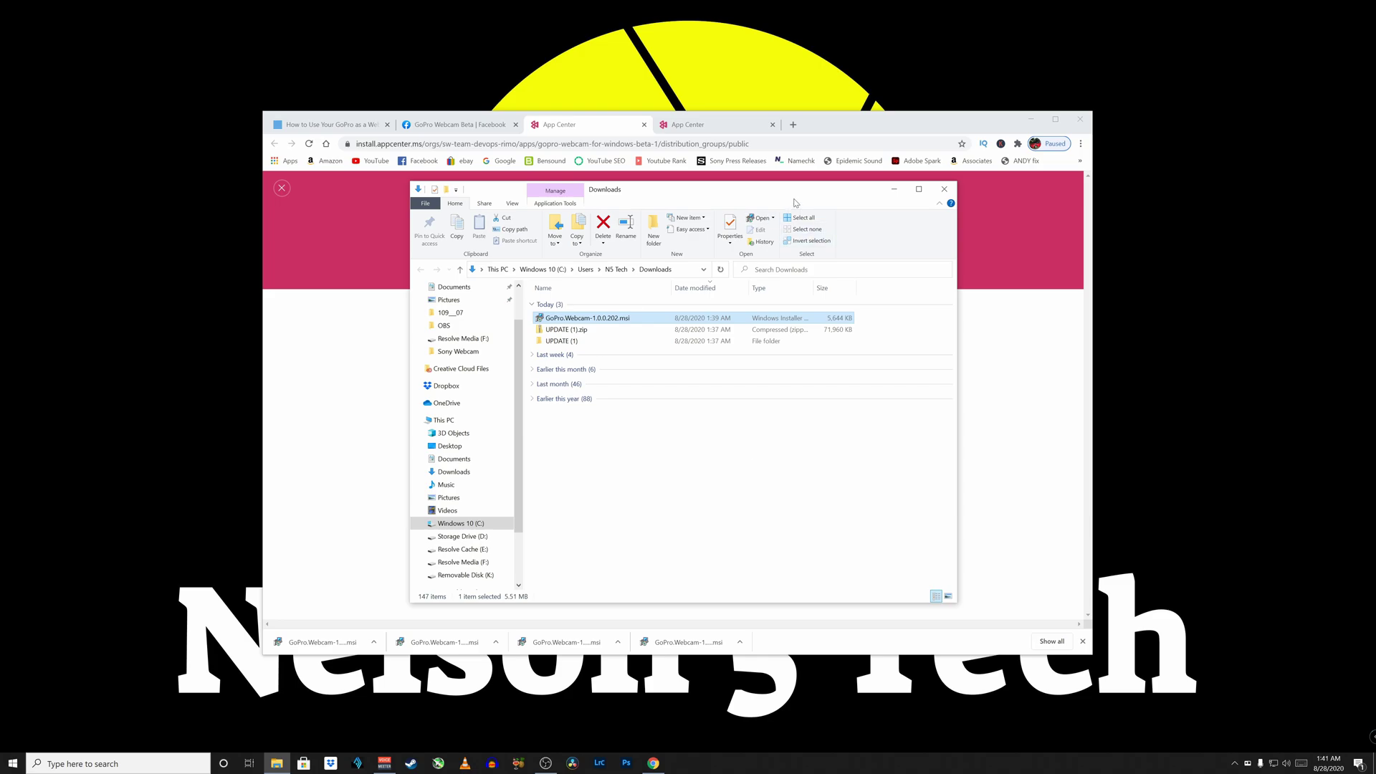
# Close the Downloads folder, the browser and the GoPro Webcam preview window.
pyautogui.click(944, 191)
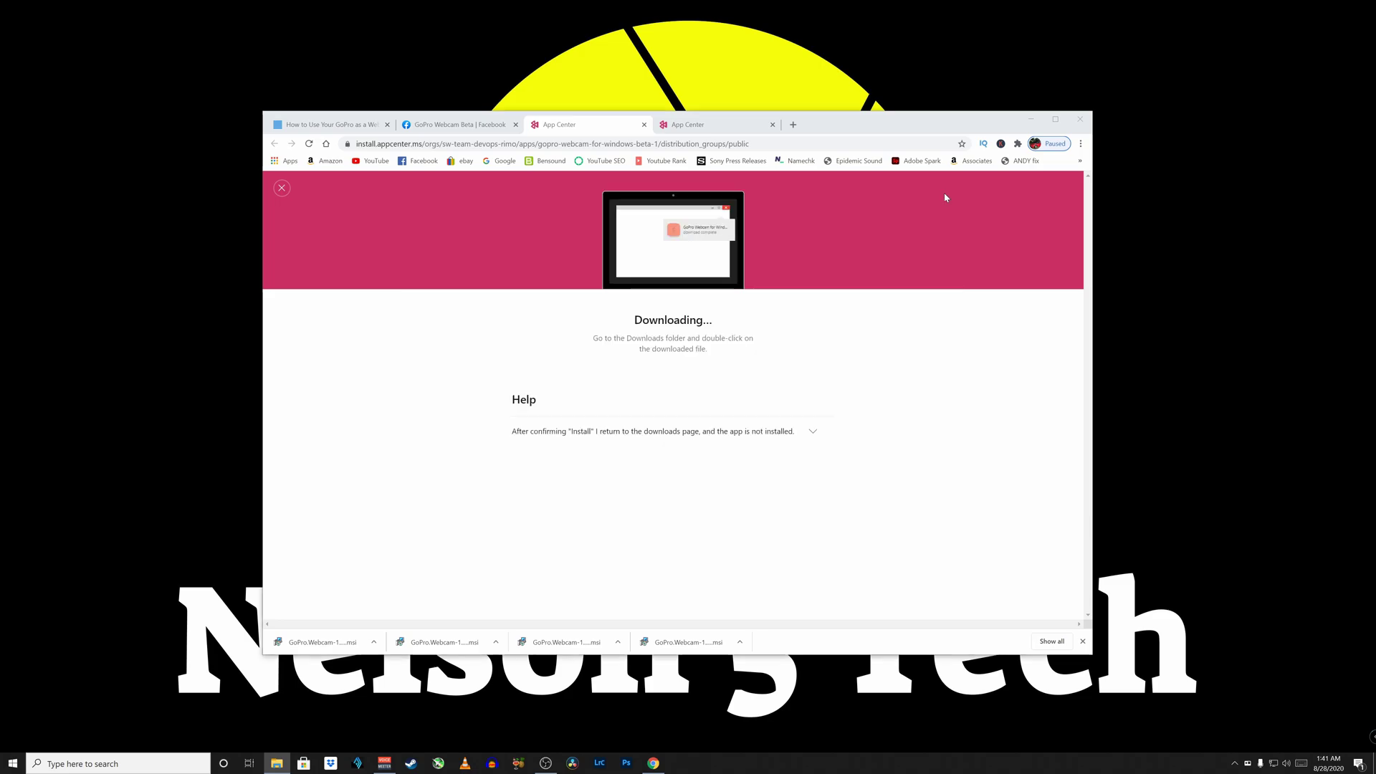
pyautogui.click(1086, 123)
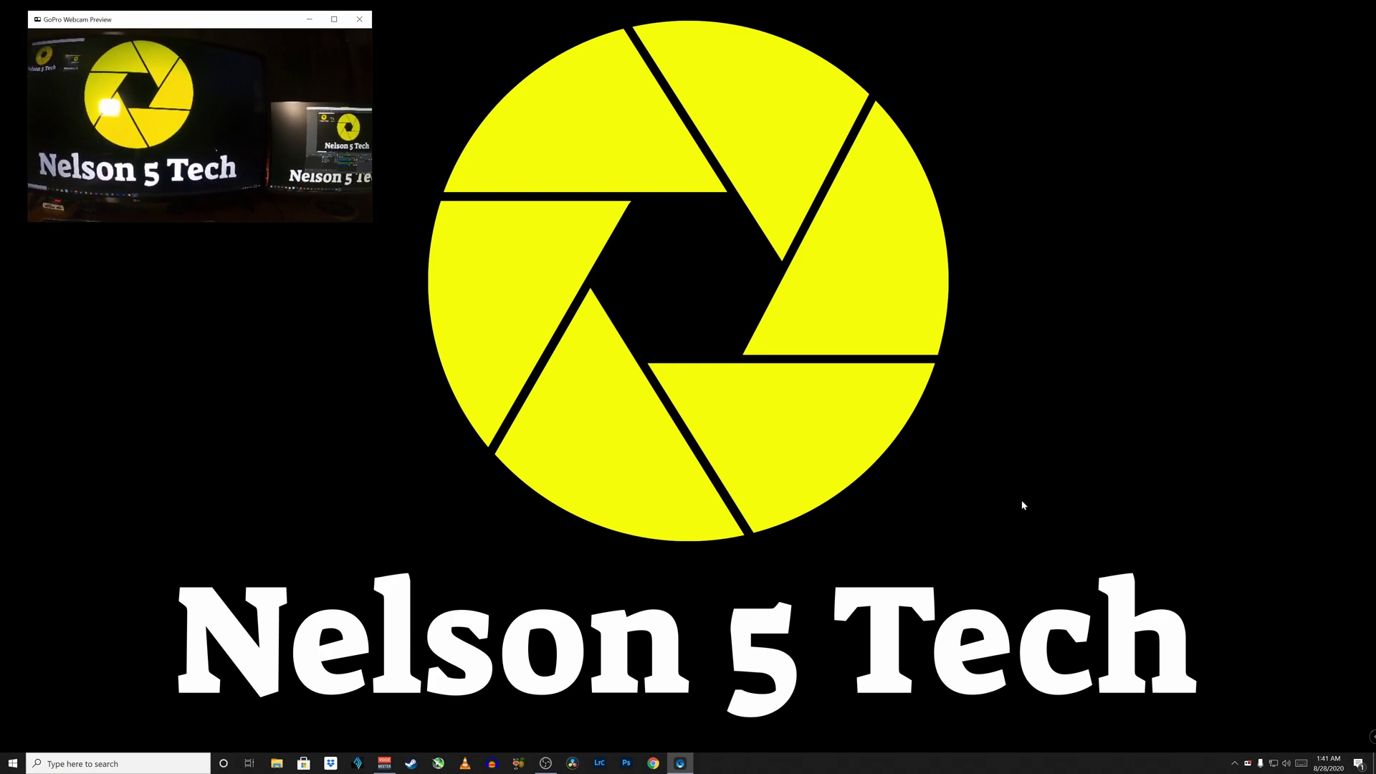
pyautogui.click(359, 19)
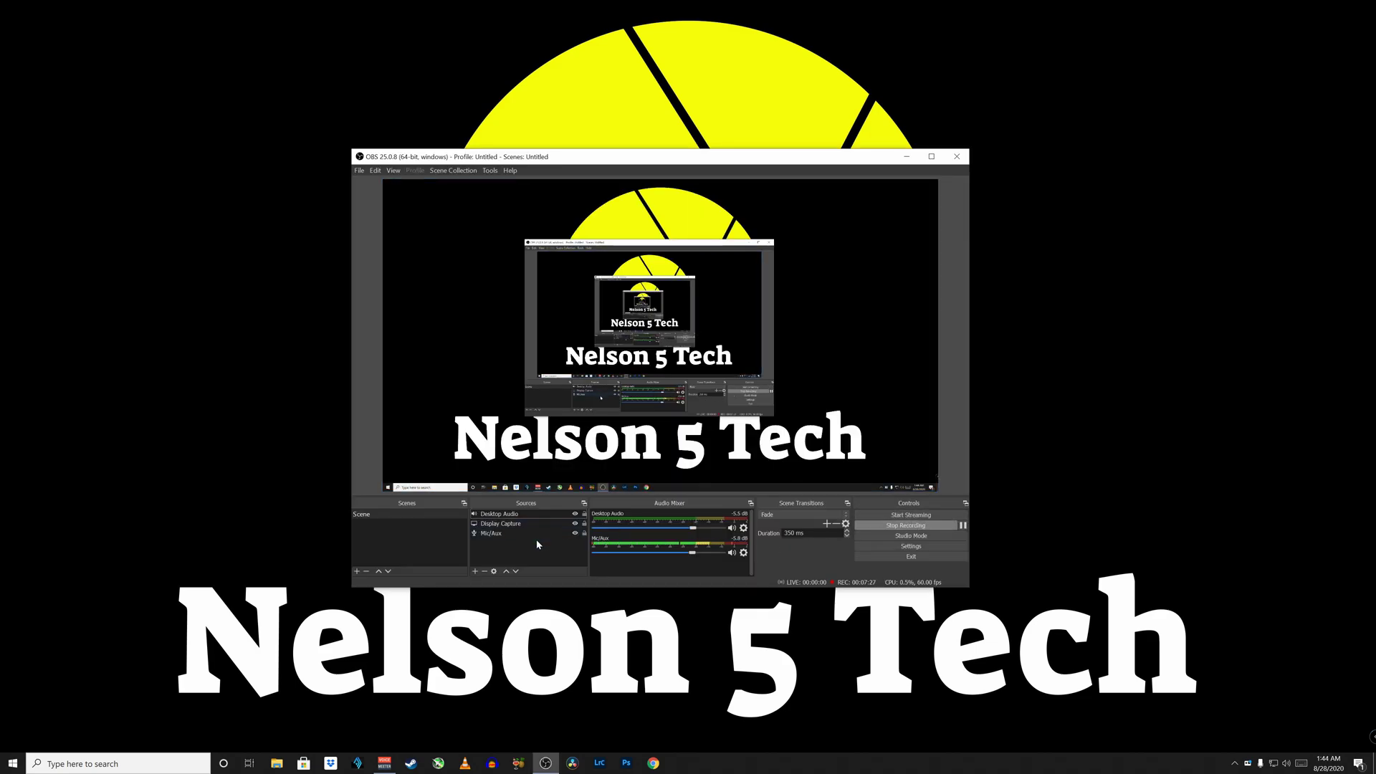
# Add a Video Capture Device source named GOPRO.
pyautogui.click(474, 572)
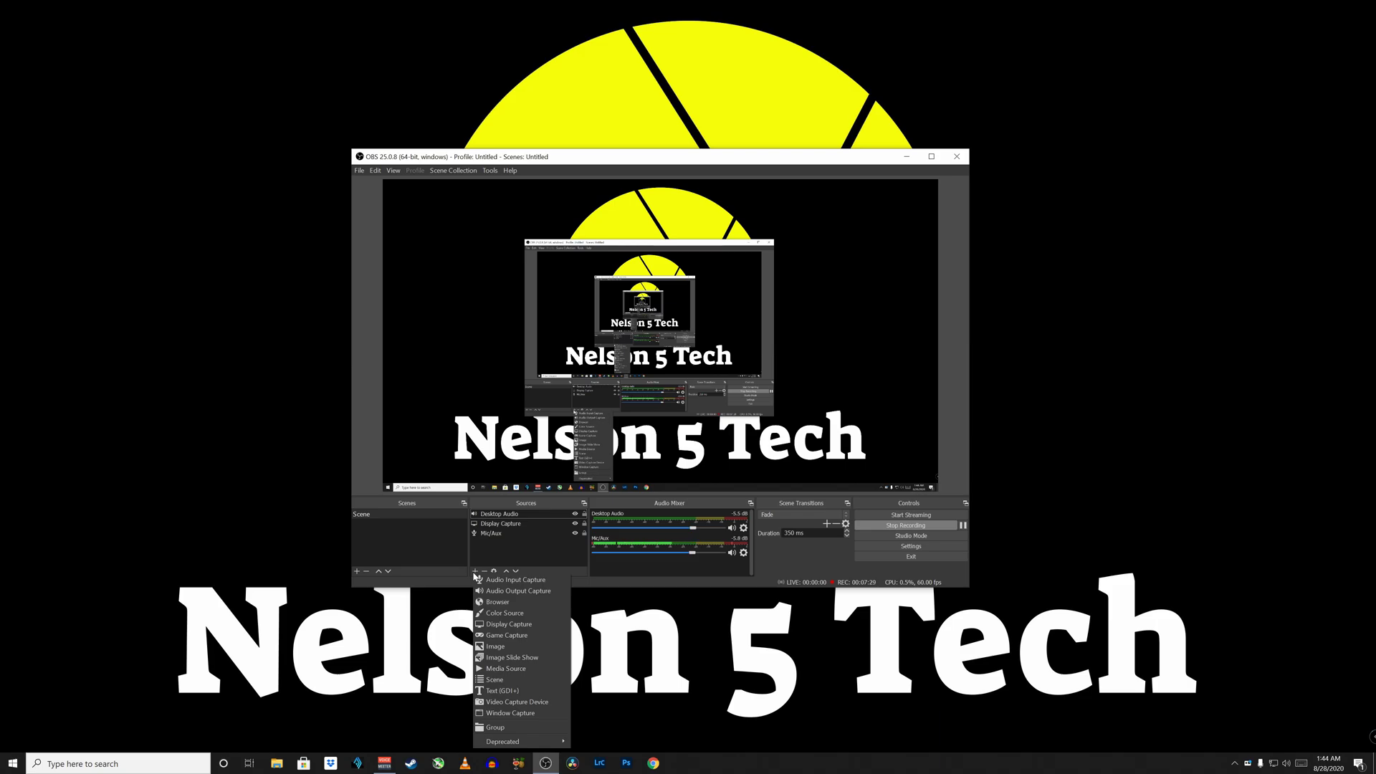
pyautogui.click(493, 704)
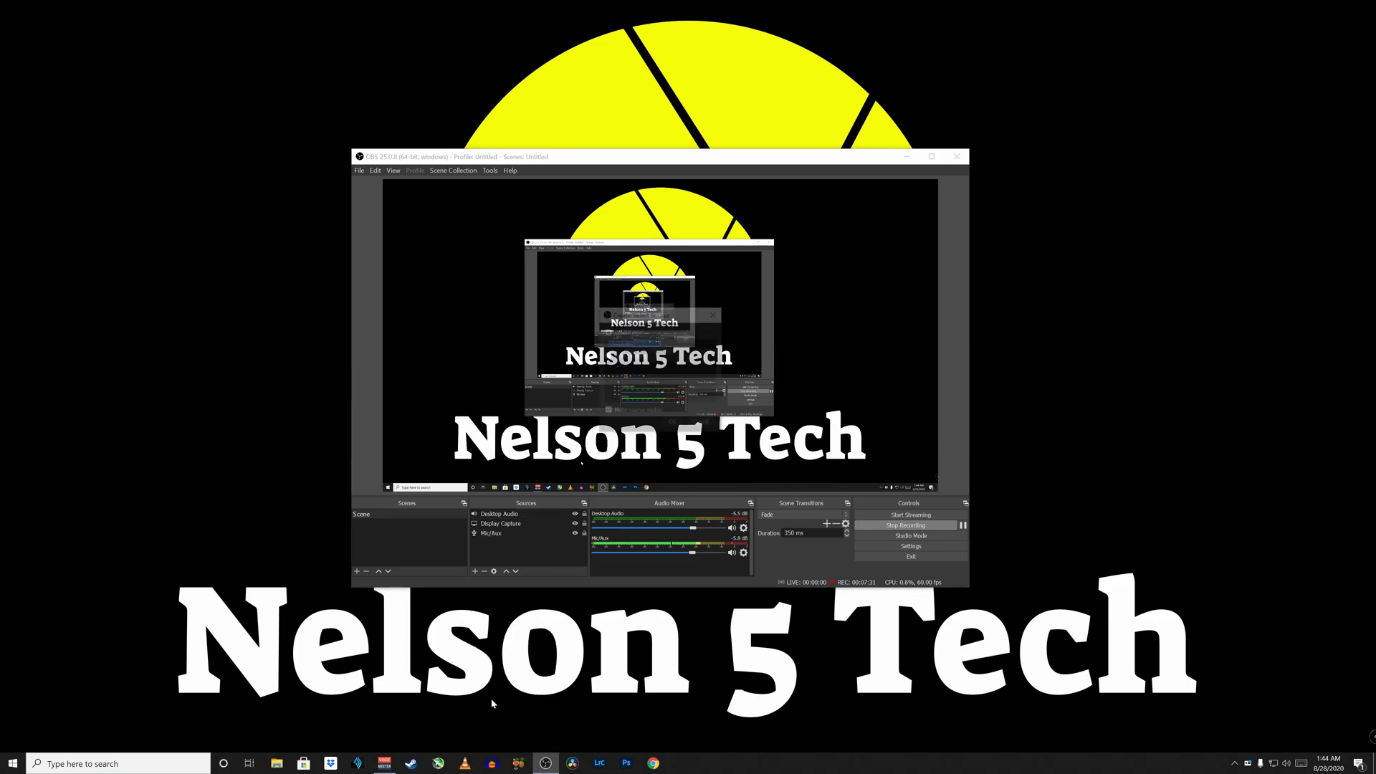
pyautogui.press('BackSpace')
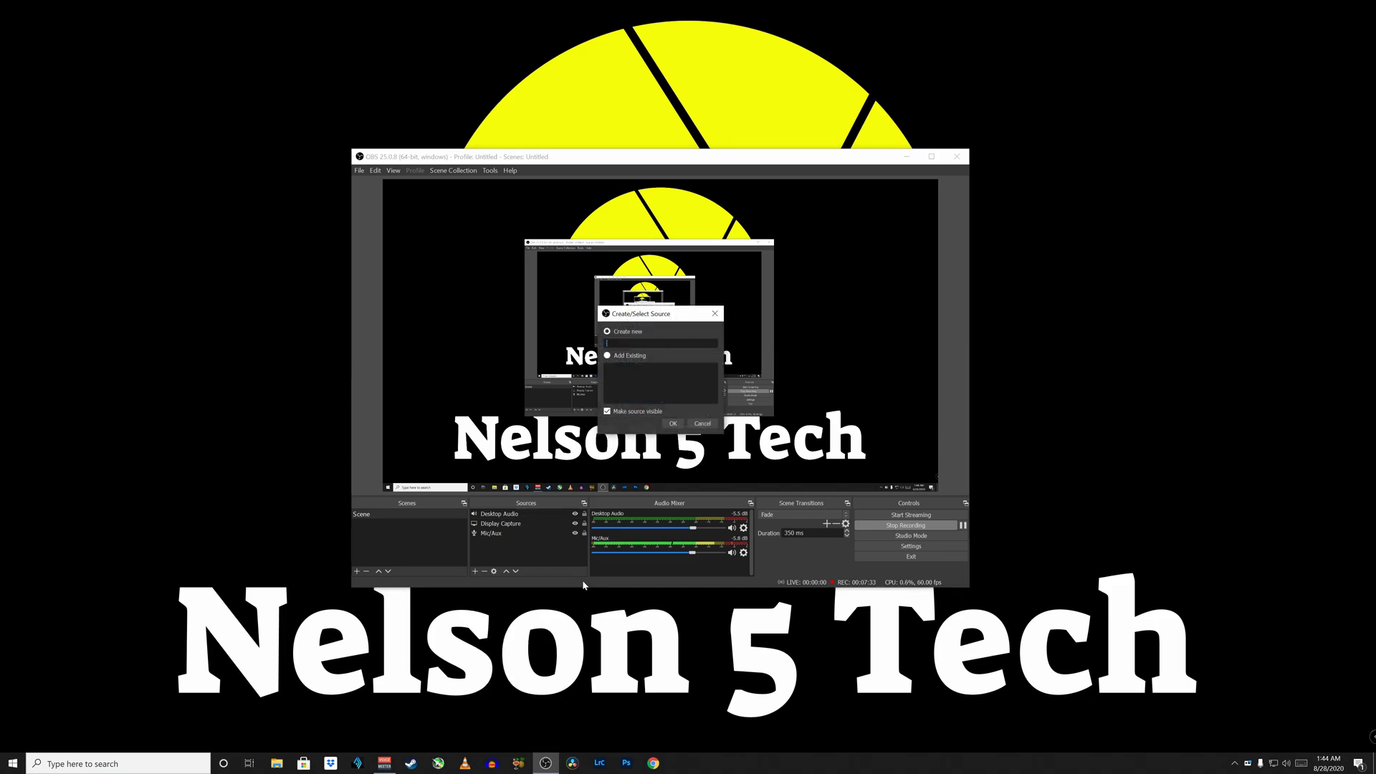
pyautogui.write('GOPRO')
pyautogui.click(672, 424)
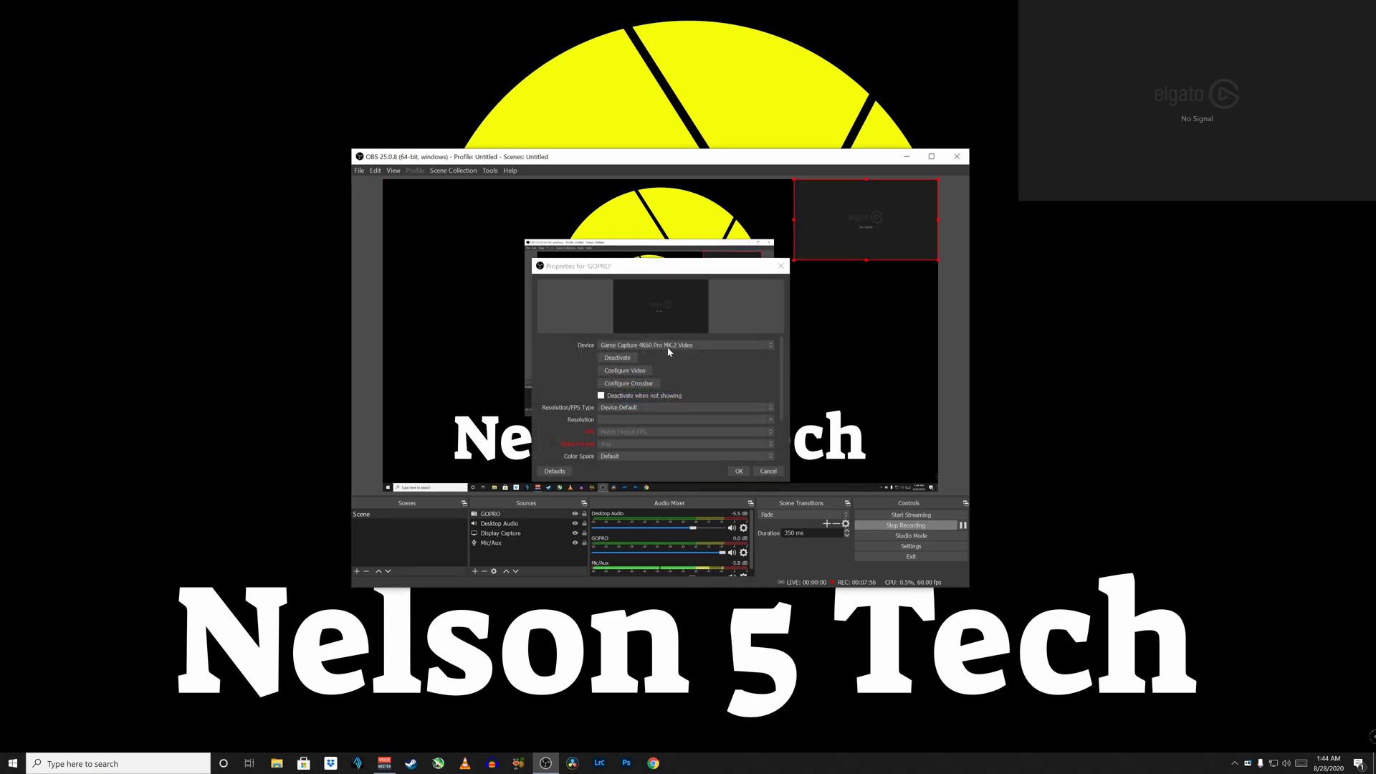
# Set the GOPRO source's device to GoPro Webcam and confirm.
pyautogui.click(668, 350)
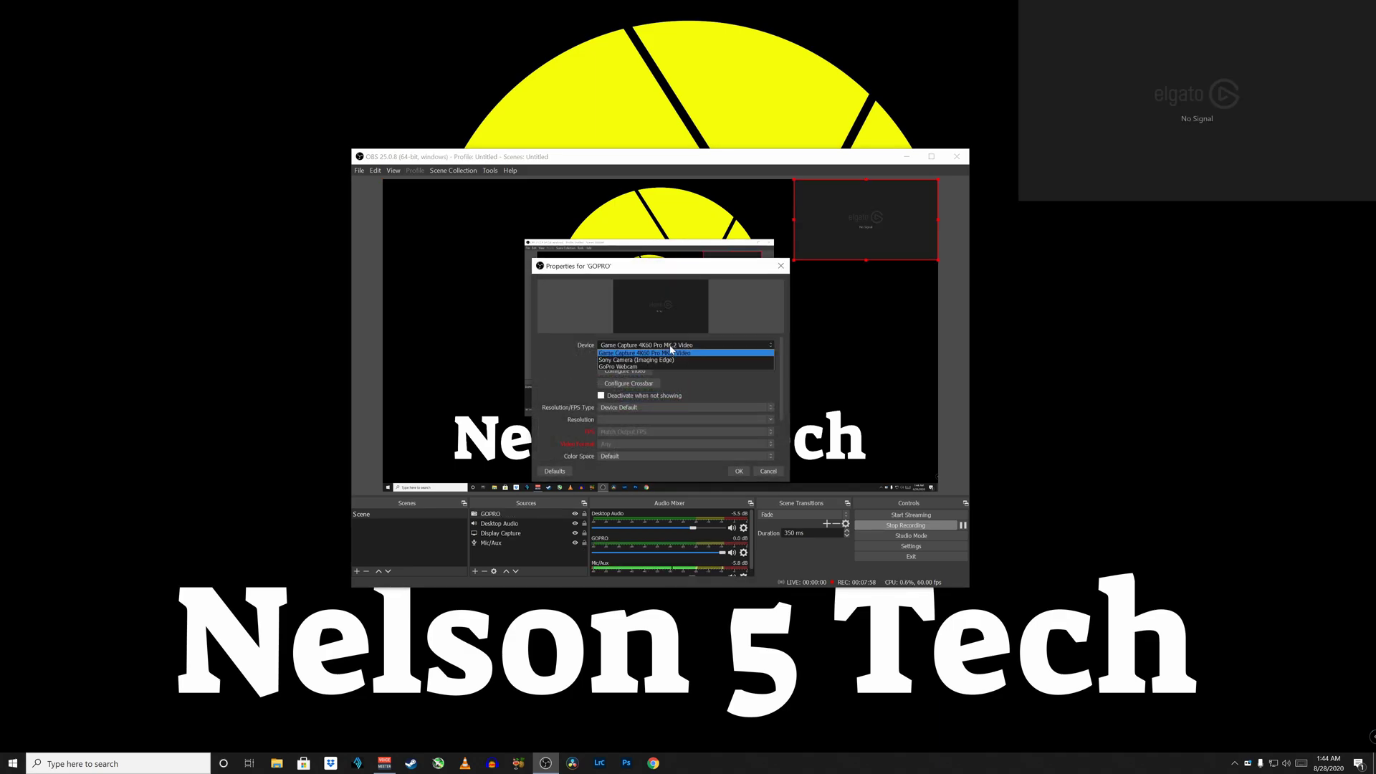
pyautogui.click(668, 352)
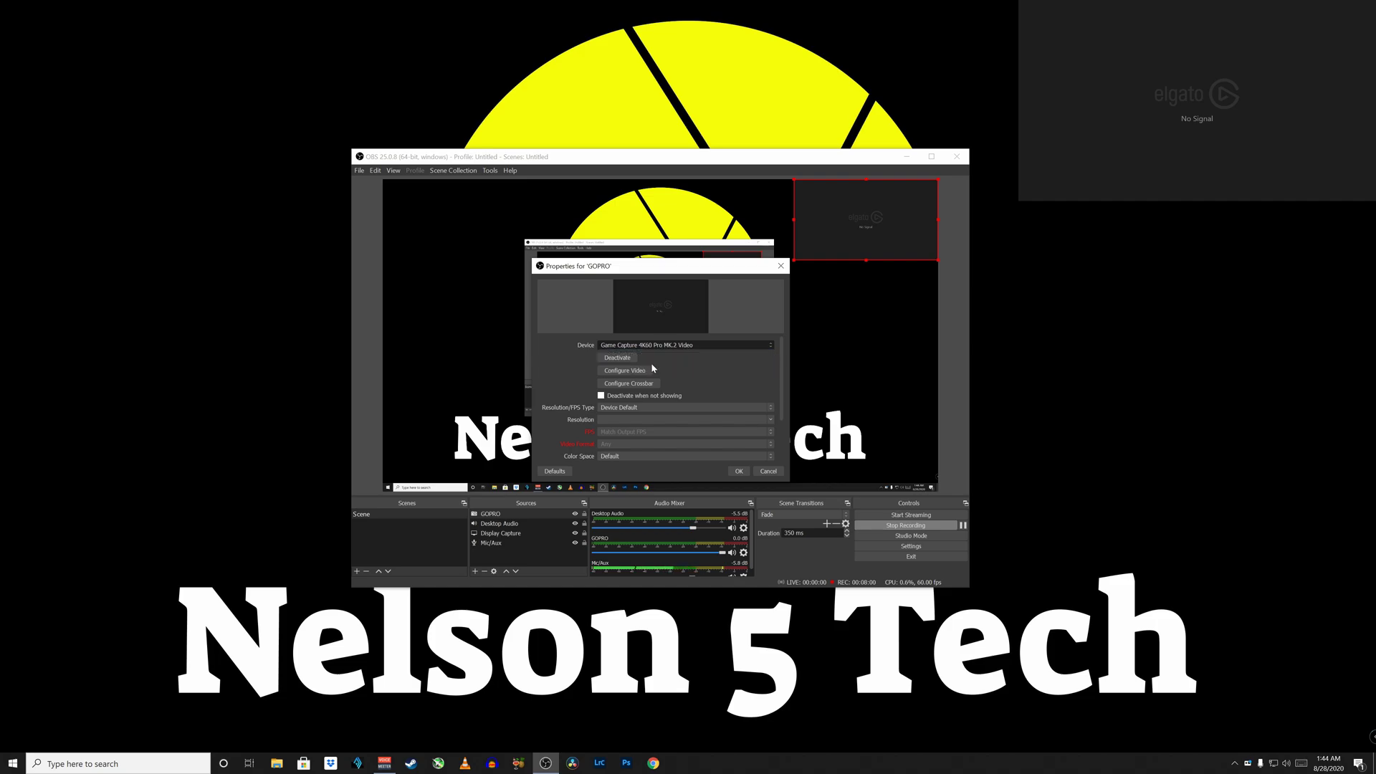
pyautogui.press('Down')
pyautogui.press('Down')
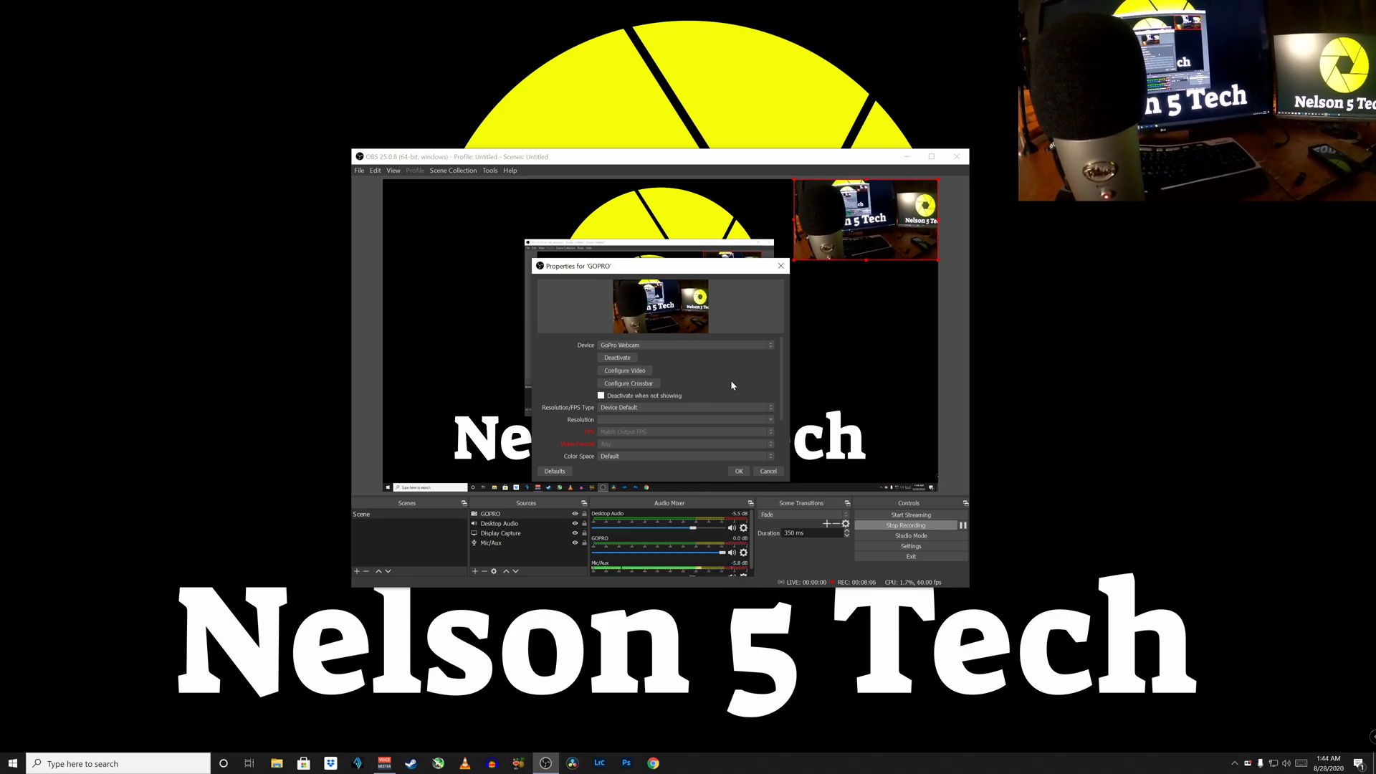
pyautogui.click(739, 471)
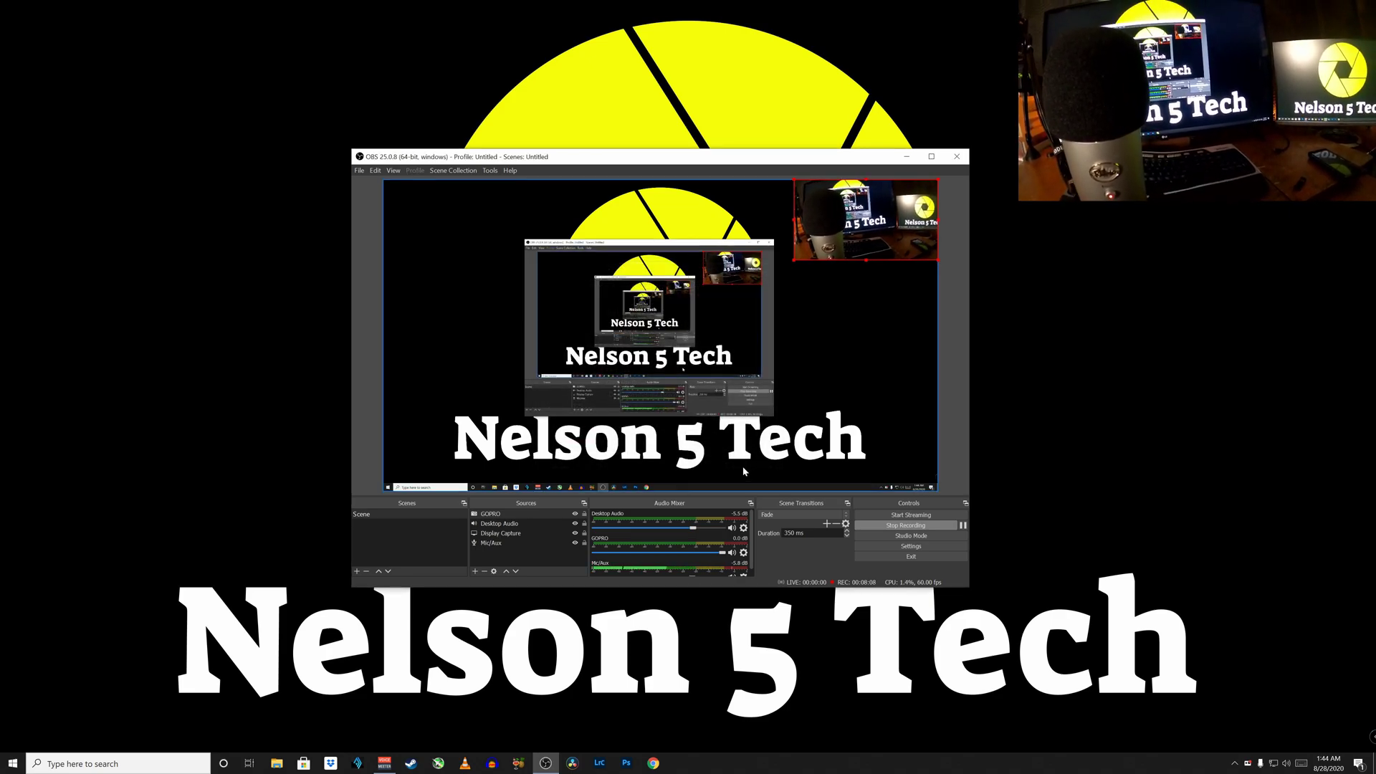